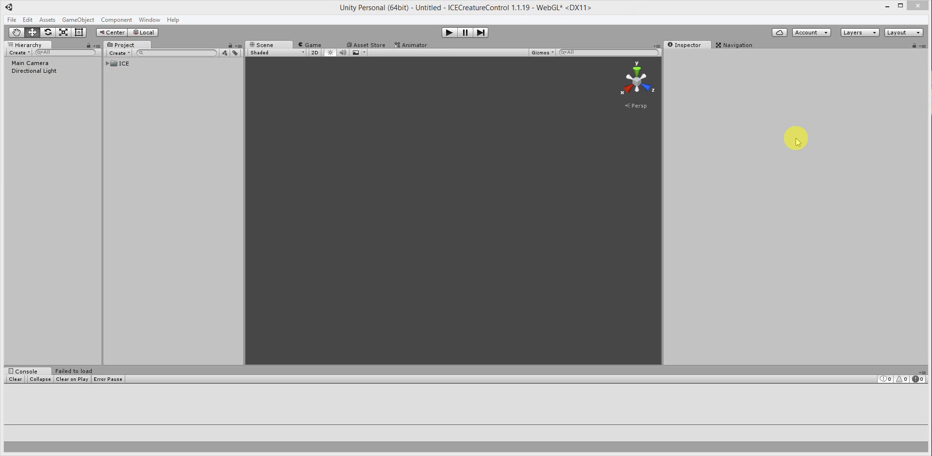
Create a 3D plane in the scene and set its X and Z scale to 10
right_click(34, 136)
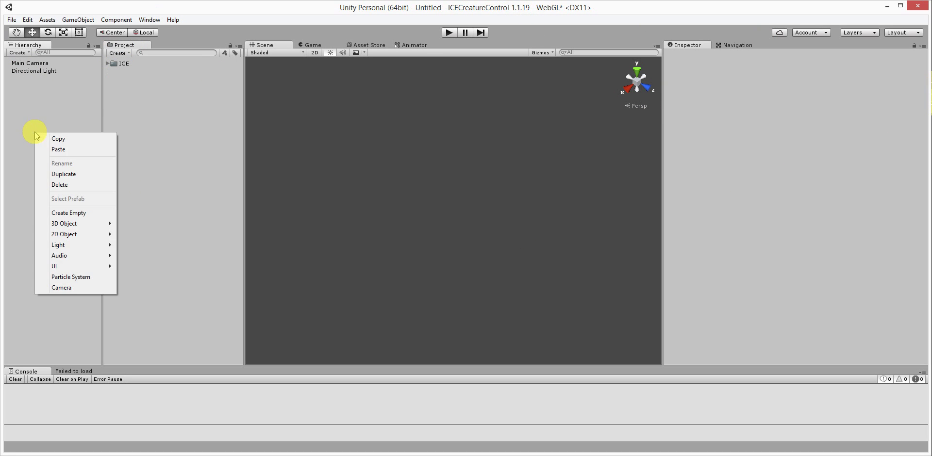
mouse_move(63, 224)
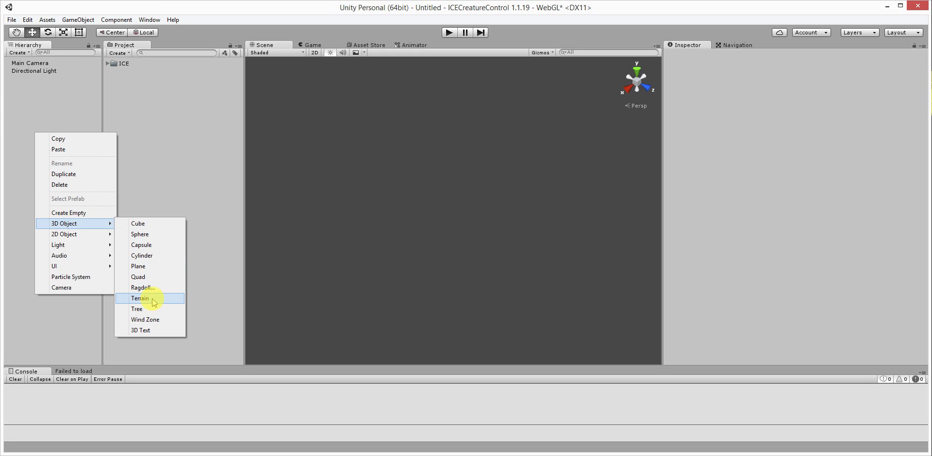
left_click(144, 270)
left_click(806, 99)
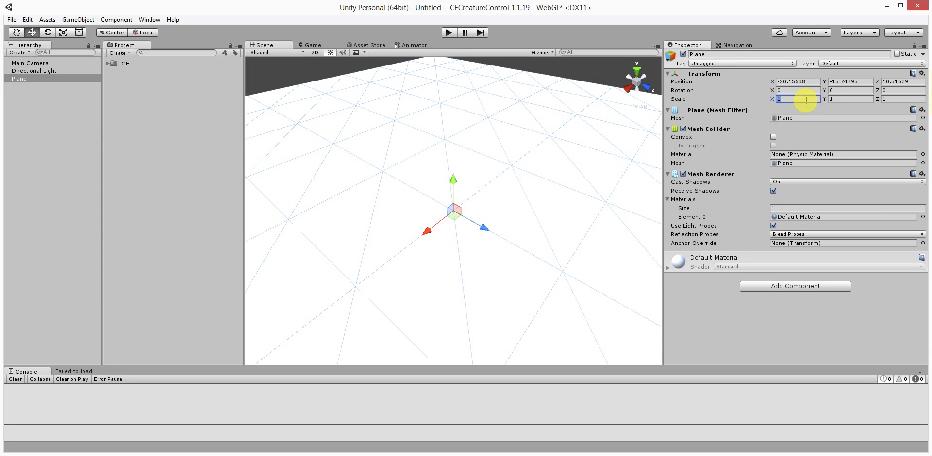
type("10")
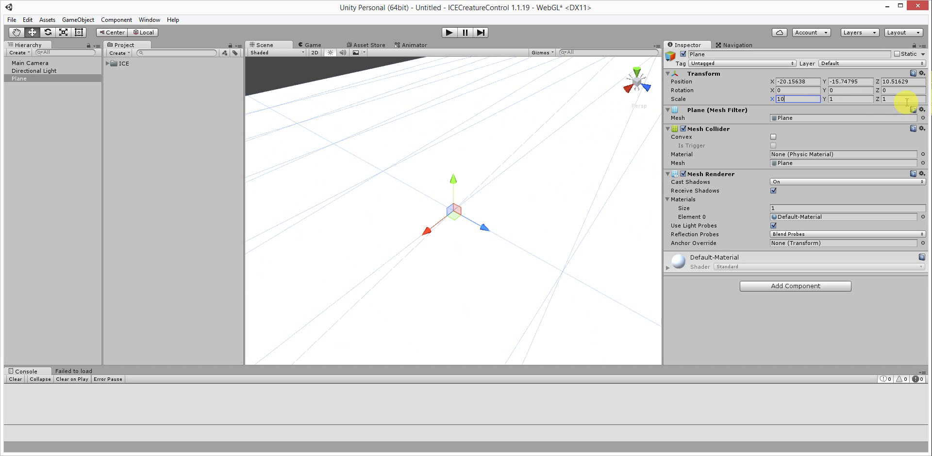
type("10")
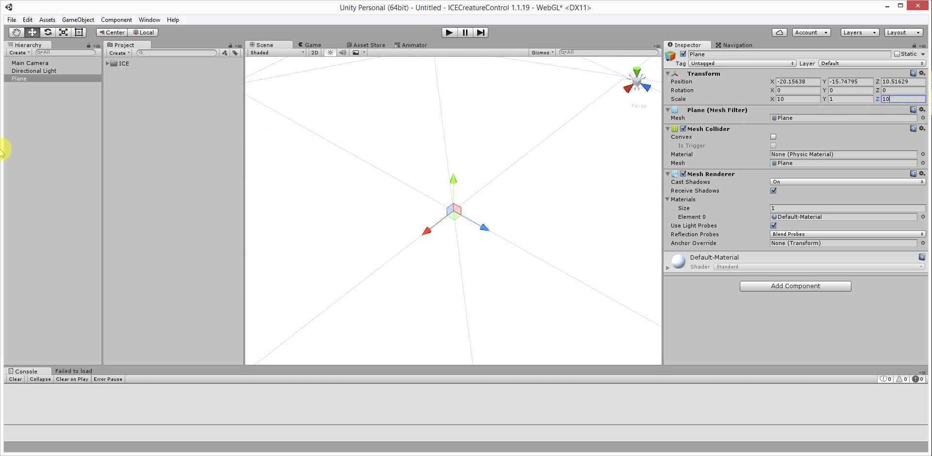
Apply the GROUND100x100_01 material from the ICESharedAssets Scale folder to the plane
left_click(106, 63)
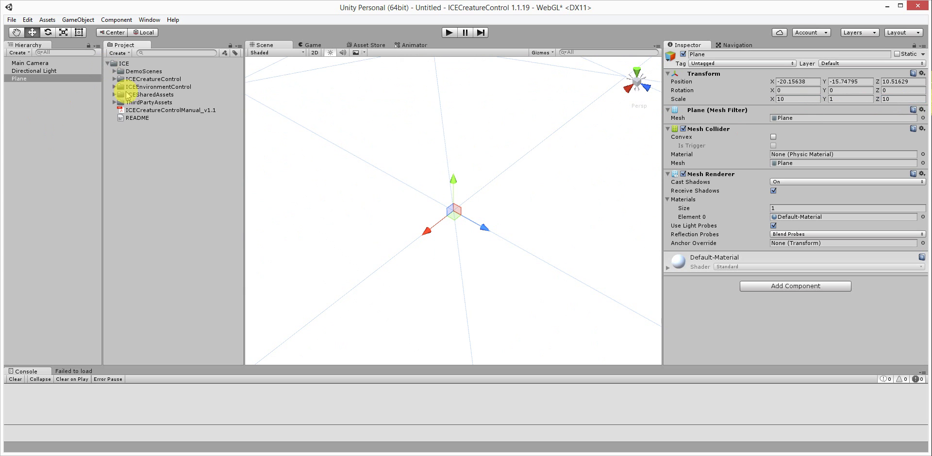
left_click(114, 94)
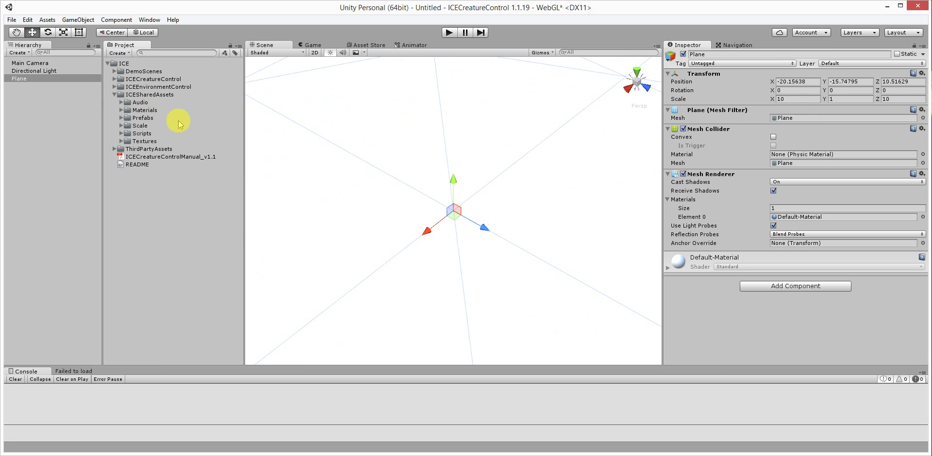
left_click(121, 126)
left_click_drag(163, 148, 428, 210)
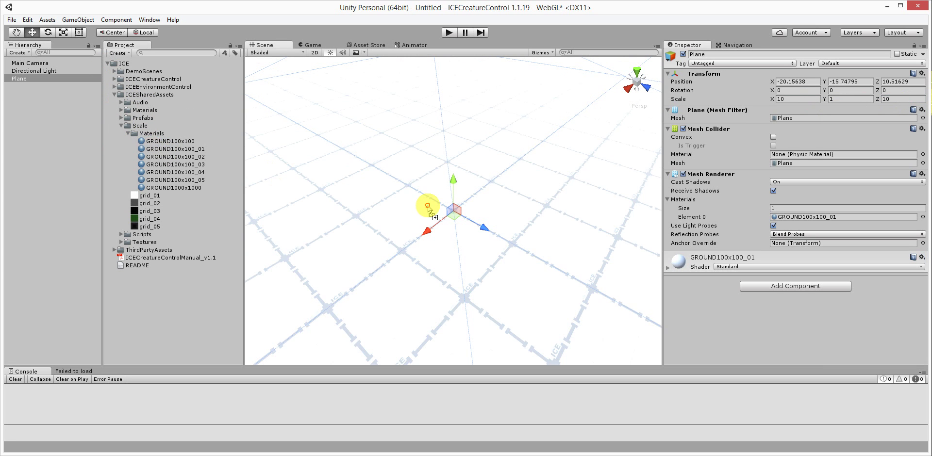
left_click(128, 134)
left_click(121, 126)
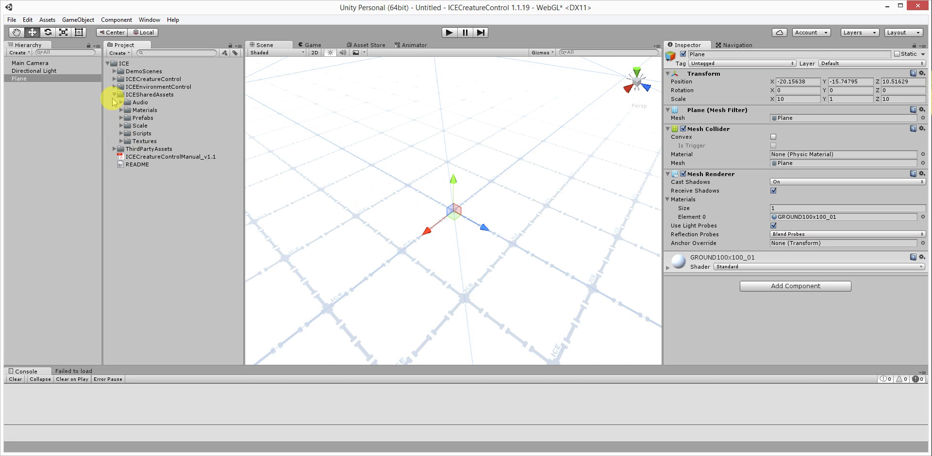
left_click(114, 95)
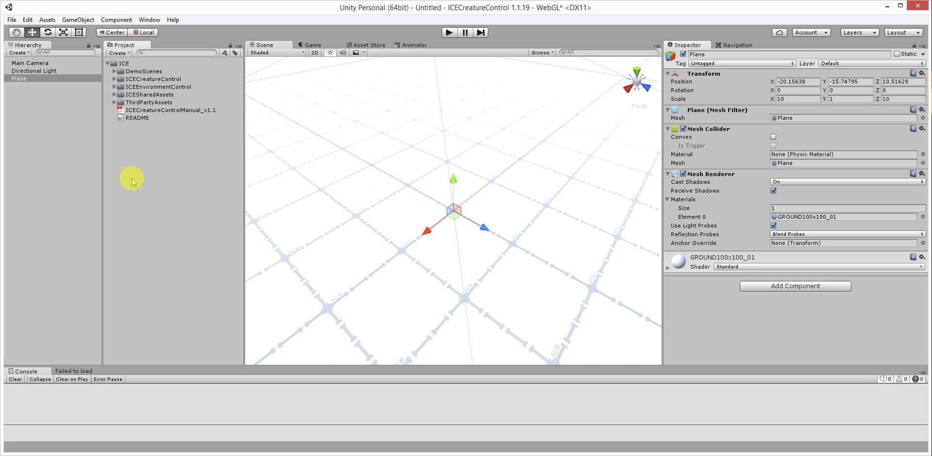
left_click(70, 173)
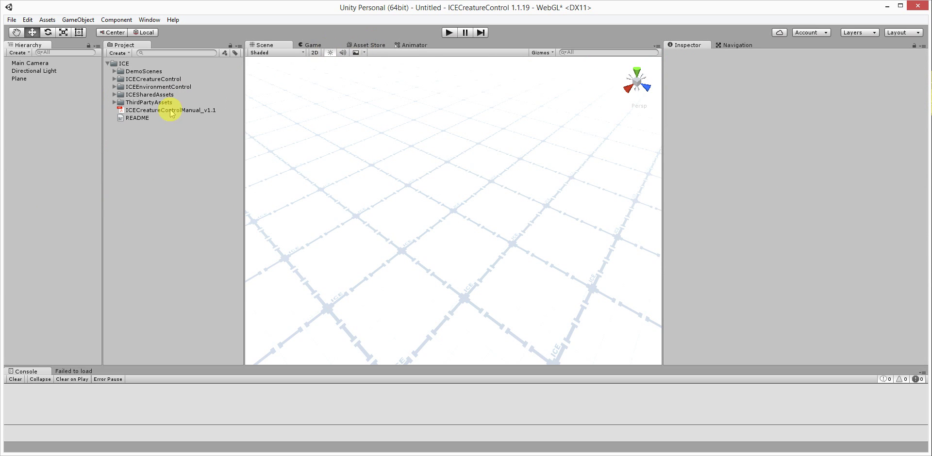
Import the complete Maze element Ice Golem package from the Asset Store into the project
left_click(372, 45)
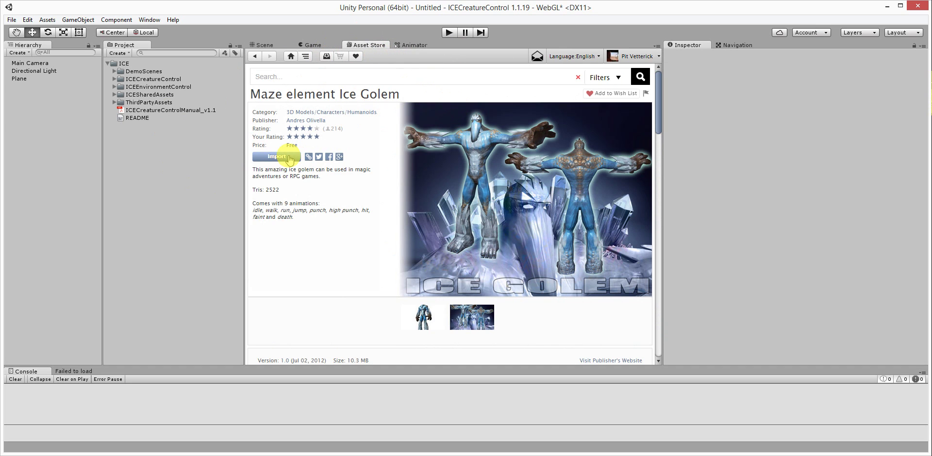
left_click(288, 157)
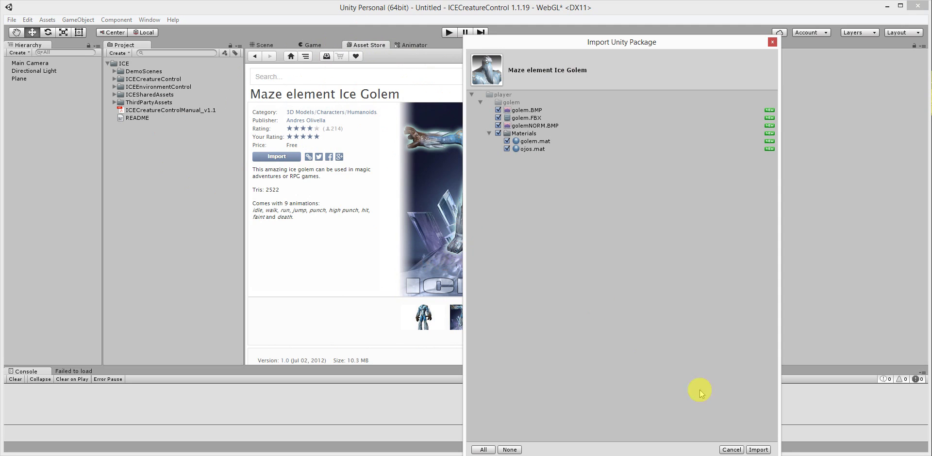
left_click(757, 451)
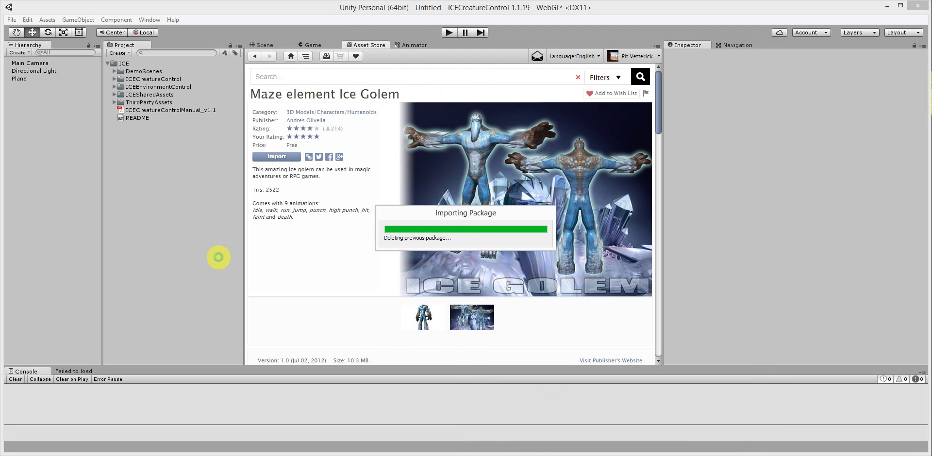
Place the imported golem model on the ground plane in the scene
left_click(266, 46)
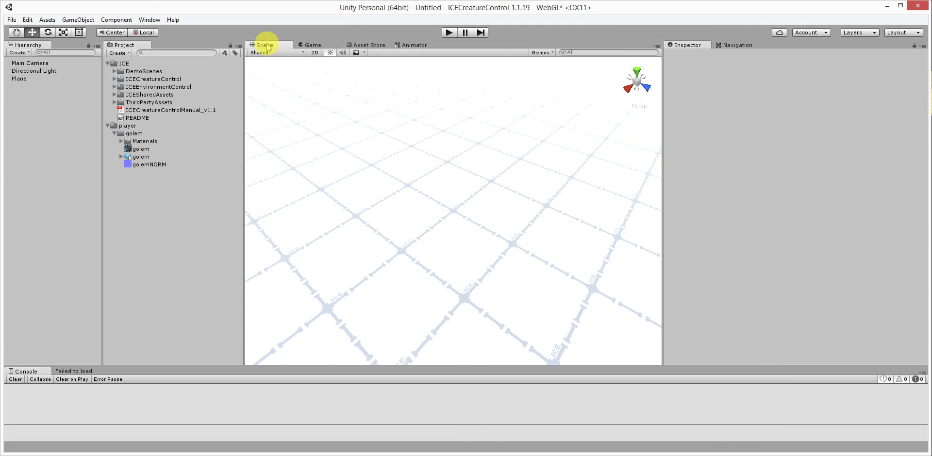
left_click_drag(141, 156, 424, 208)
scroll(412, 208, "up", 3)
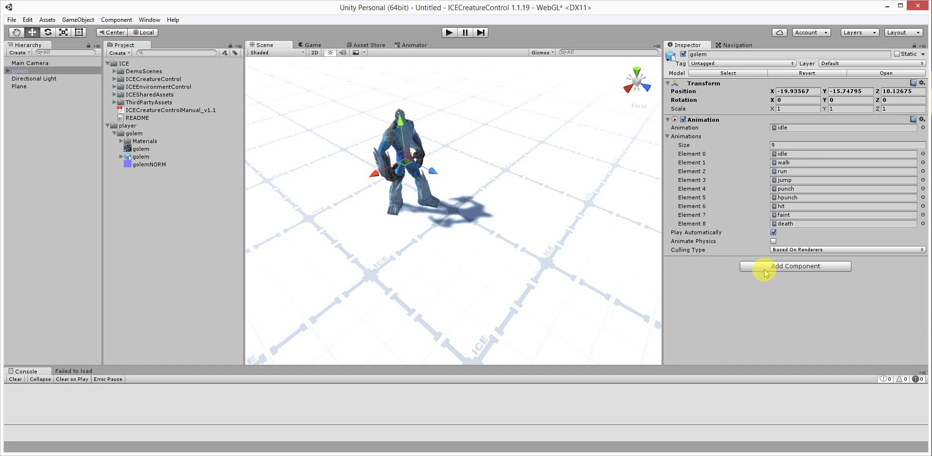
left_click(790, 270)
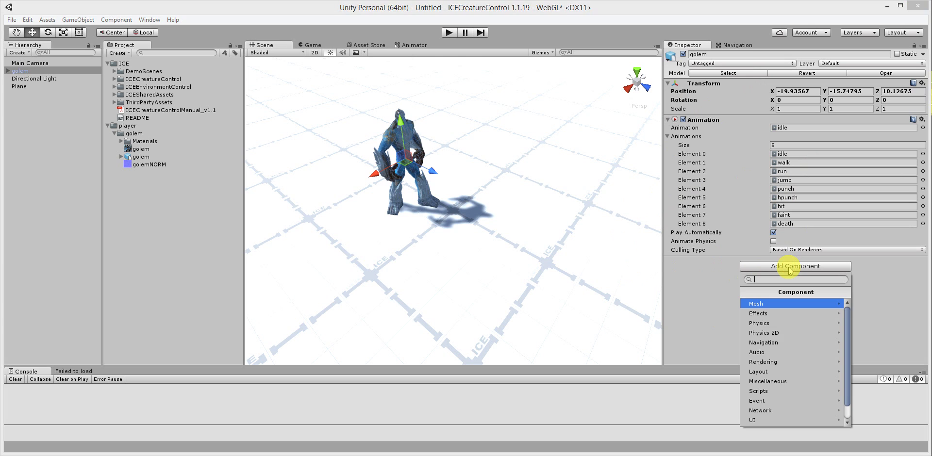
type("ice")
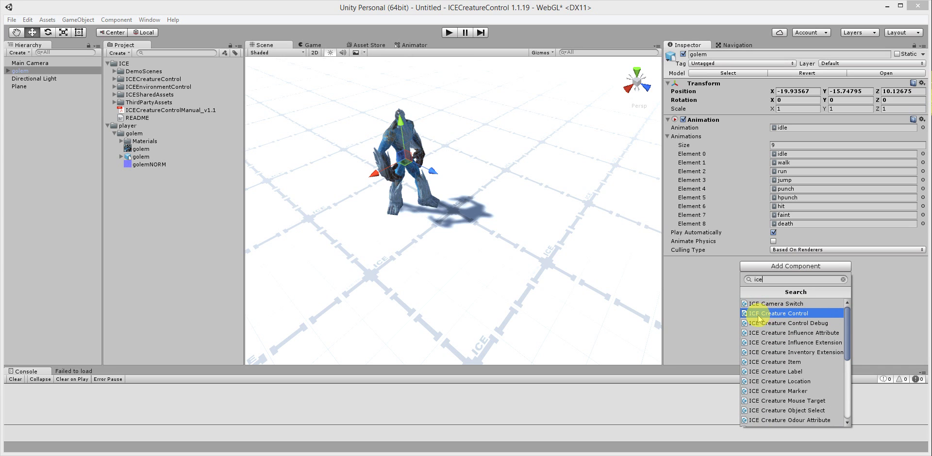
left_click(870, 287)
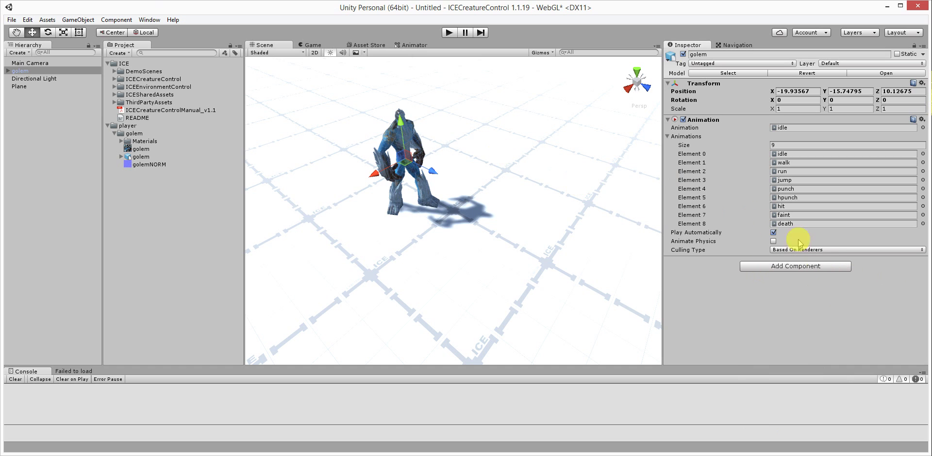
Try adding the ICE Creature Control component to the golem with the ICECreatureControl add command, and remove it again
left_click(151, 20)
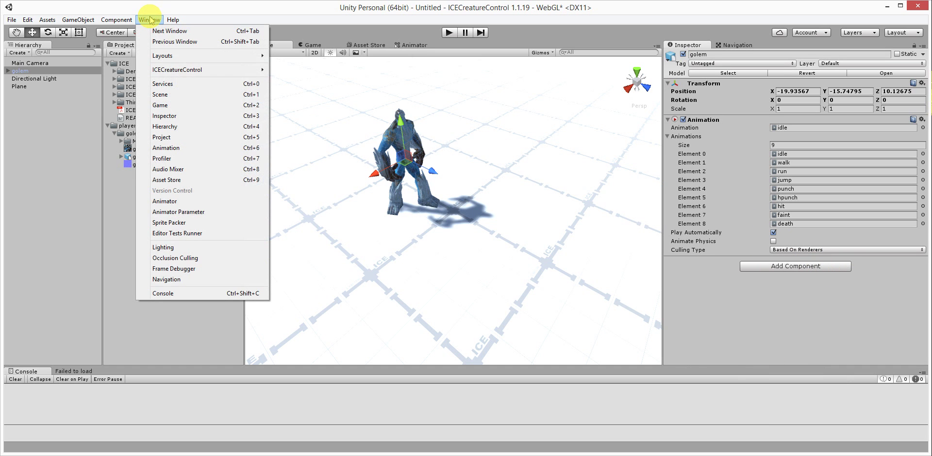
mouse_move(157, 71)
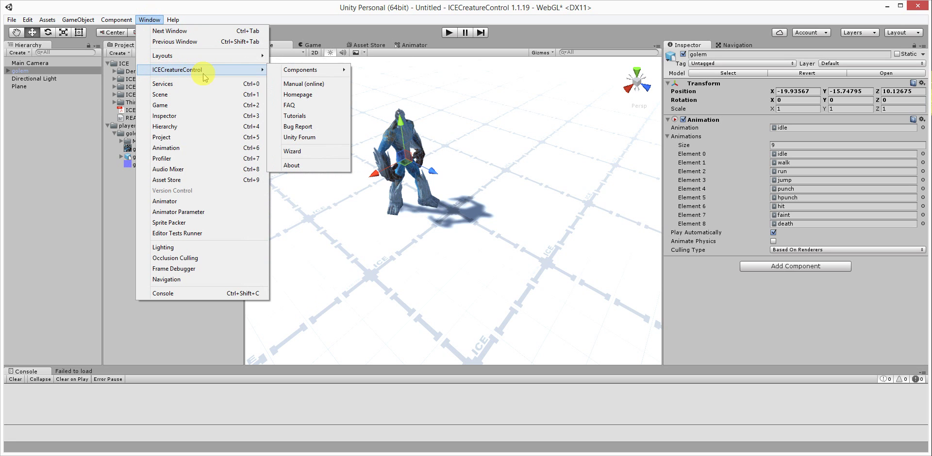
mouse_move(301, 69)
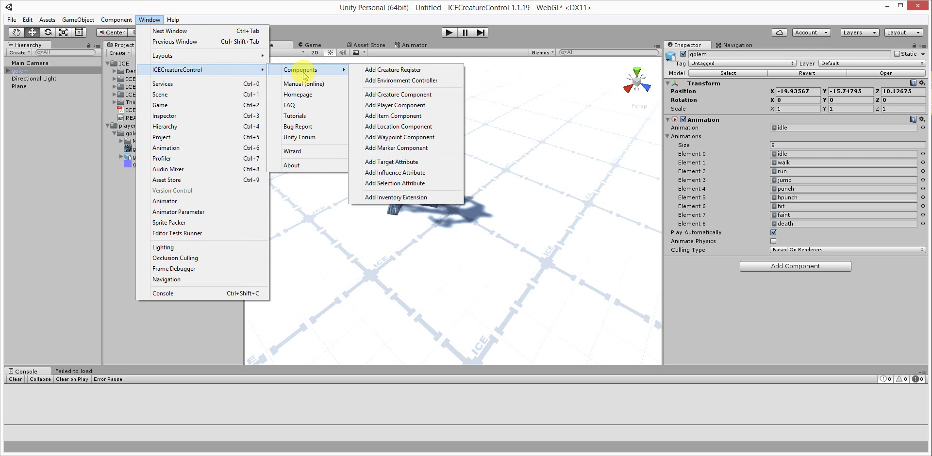
left_click(387, 97)
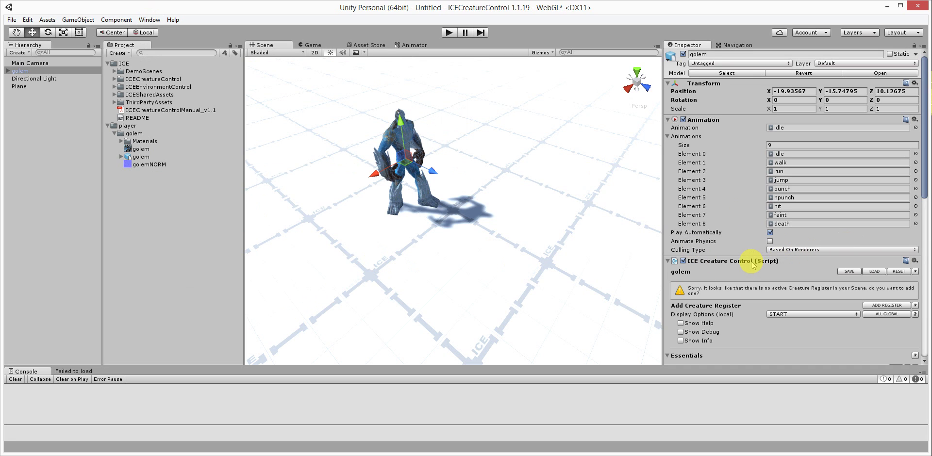
right_click(797, 261)
left_click(799, 283)
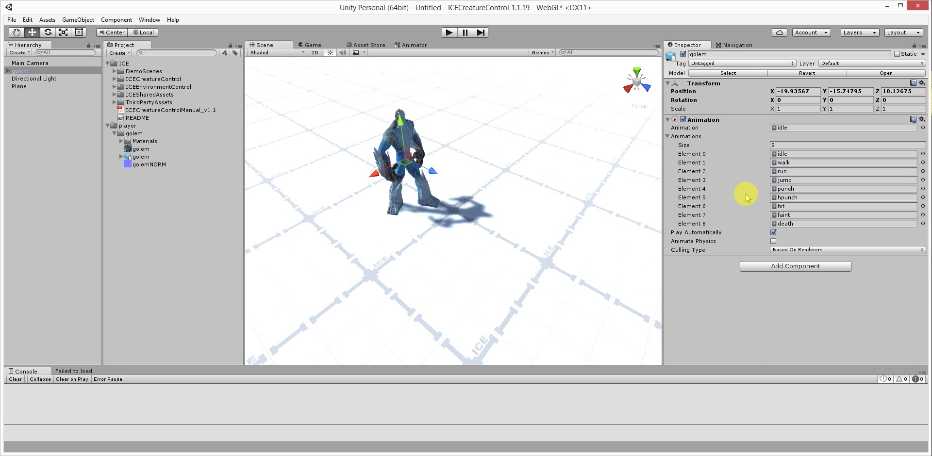
Attach the ICECreatureControl script from the project's Scripts folder to the golem and add a Creature Register to the scene
left_click(115, 79)
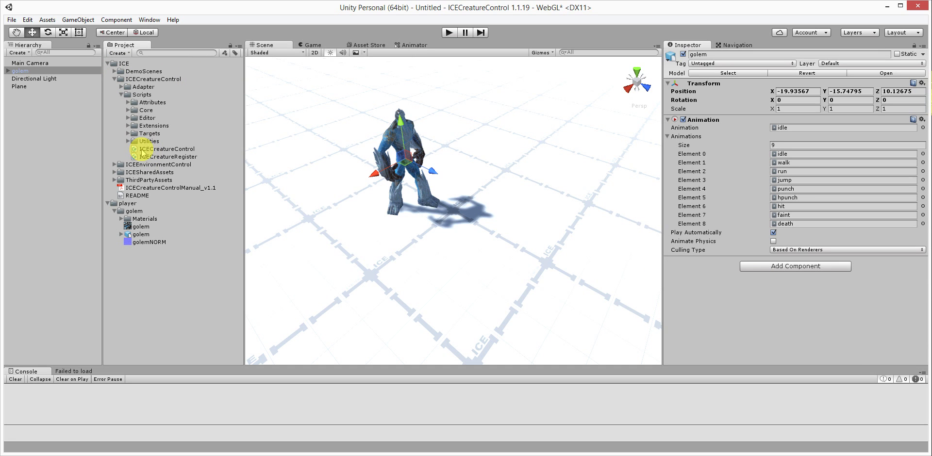
left_click_drag(153, 152, 789, 318)
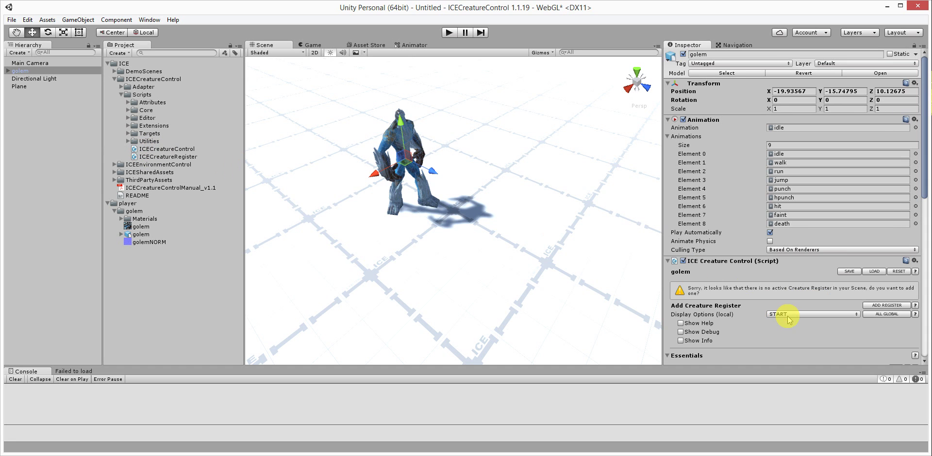
scroll(738, 187, "down", 3)
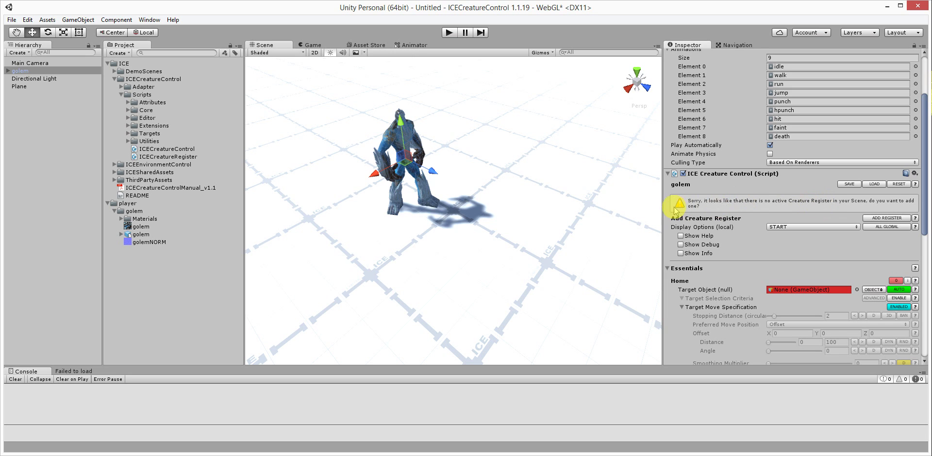
left_click(887, 219)
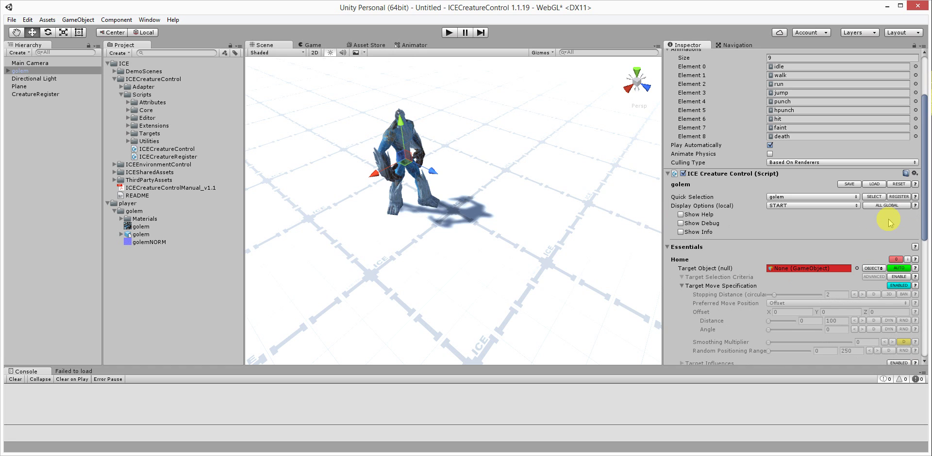
Examine the CreatureRegister's hierarchy, pool and scene management options and its reference objects
left_click(28, 98)
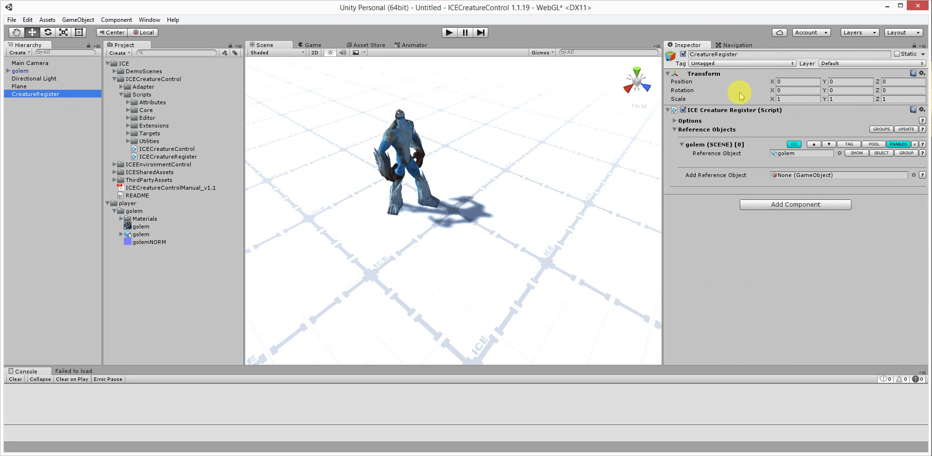
left_click(676, 122)
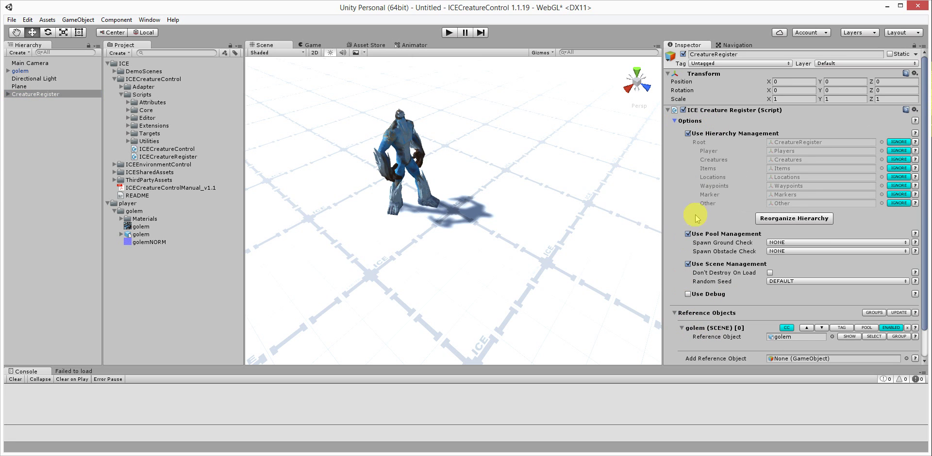
left_click(676, 122)
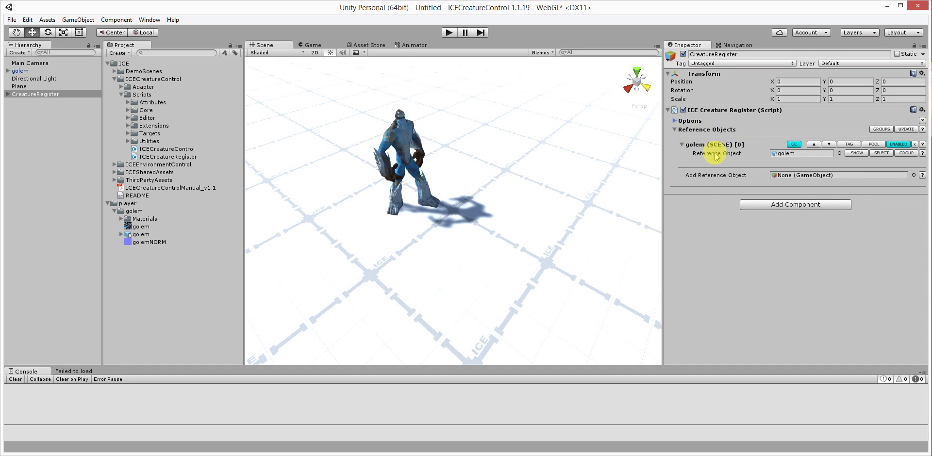
Select the golem from its register entry and review the Essentials settings of its ICE Creature Control component
left_click(882, 154)
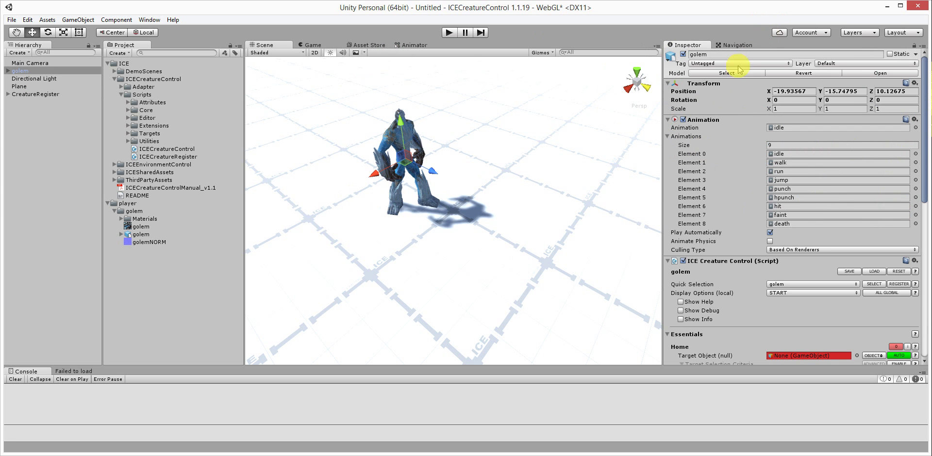
scroll(741, 135, "down", 3)
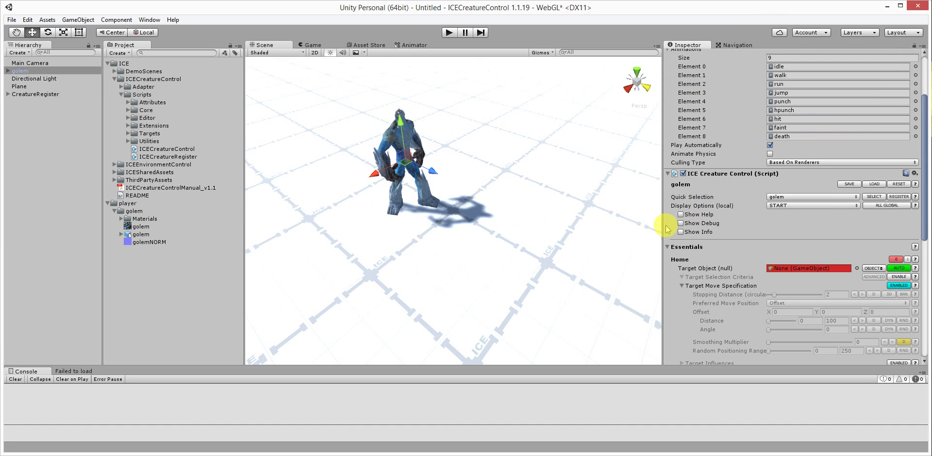
scroll(765, 153, "up", 4)
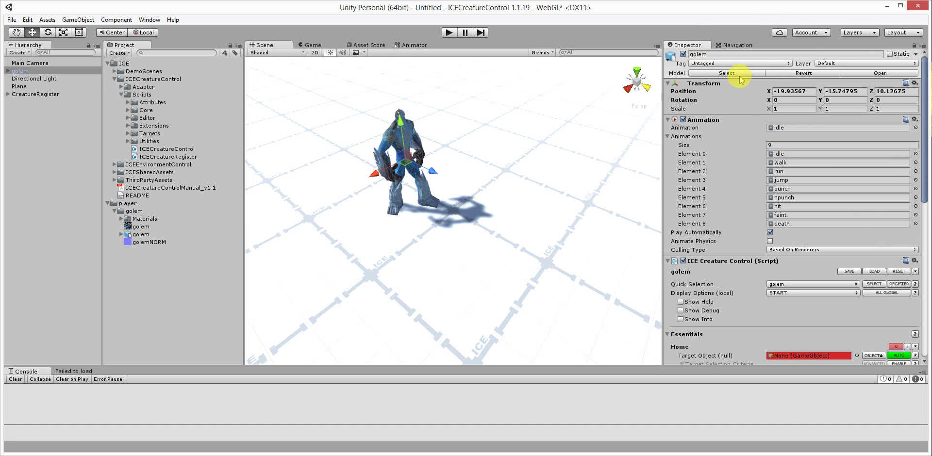
scroll(739, 219, "down", 10)
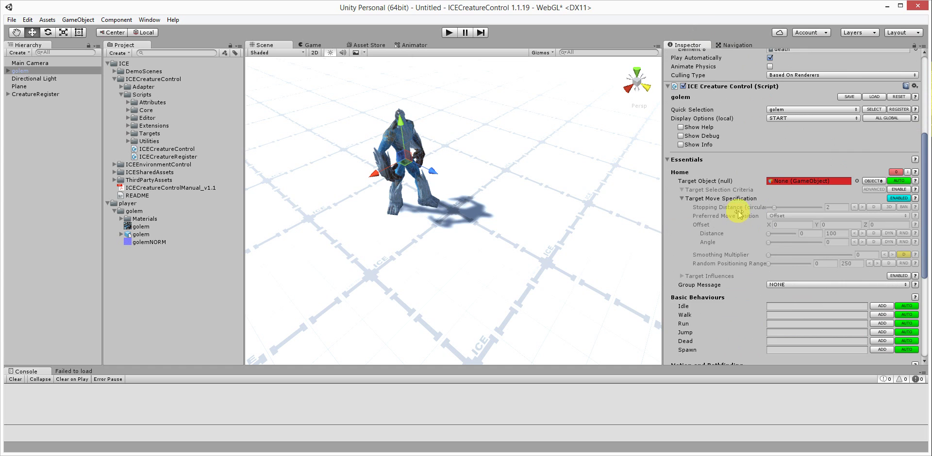
Auto-create the golem's Home target object and its Idle, Walk, Run, Jump, Dead and Spawn behaviours
scroll(739, 219, "down", 3)
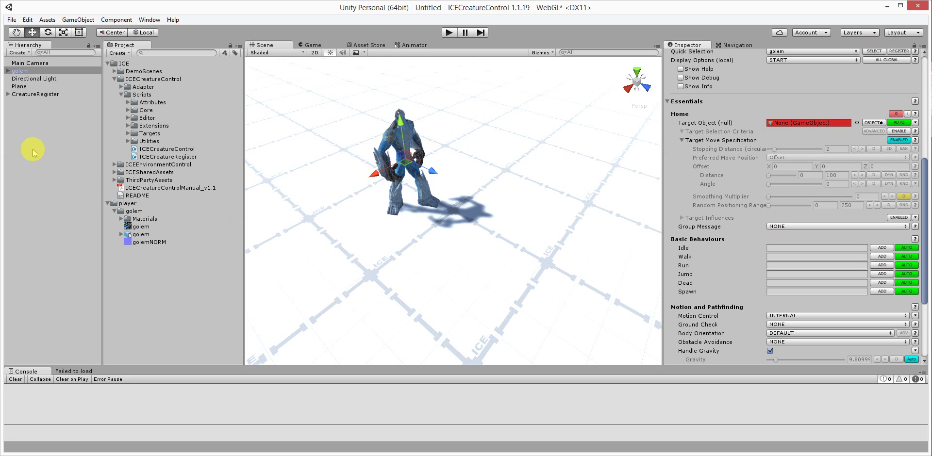
left_click(906, 124)
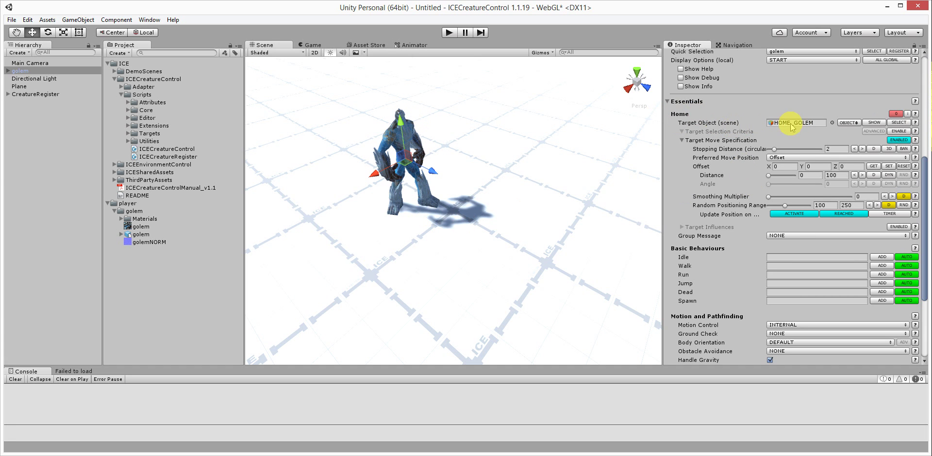
scroll(738, 189, "down", 2)
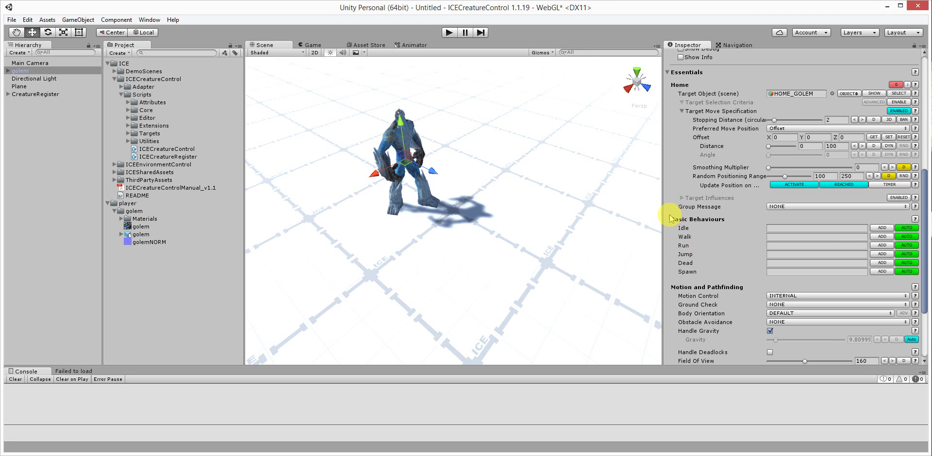
left_click(908, 229)
left_click(908, 236)
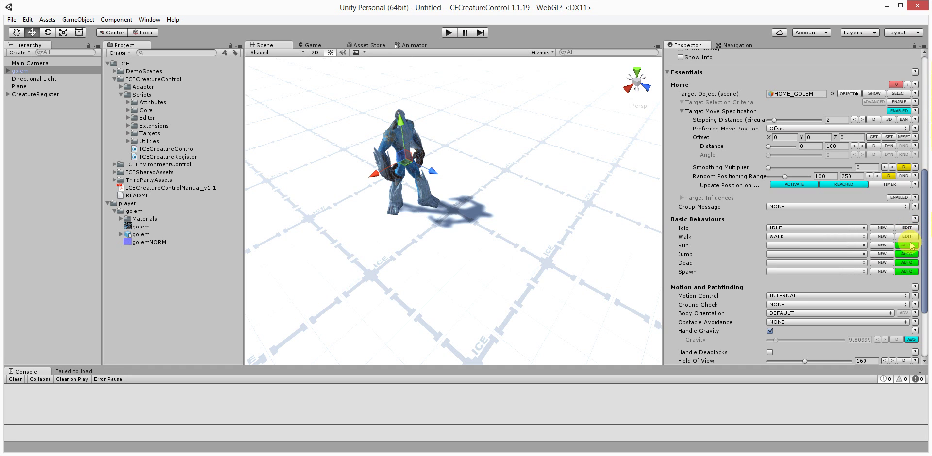
left_click(907, 245)
left_click(907, 254)
left_click(907, 263)
left_click(907, 271)
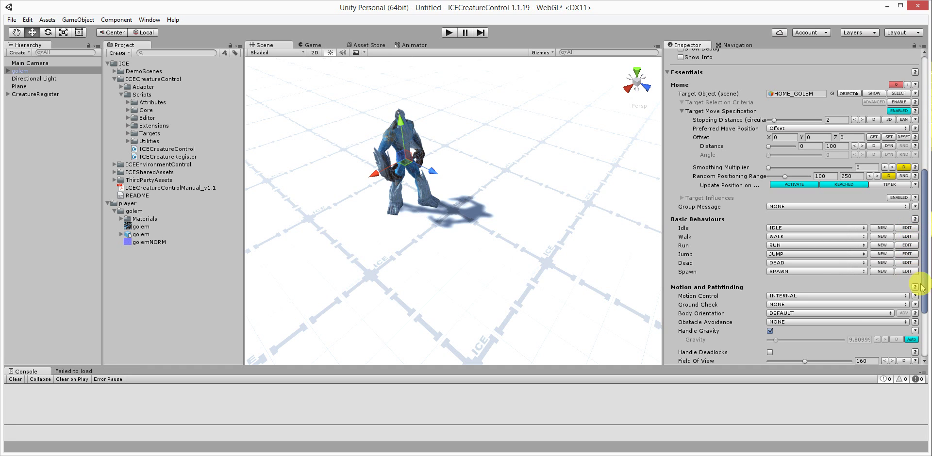
Set the Walk behaviour's animation speed to 1, transition duration to 0.5, forward velocity to 1.2 and angular velocity to 5
scroll(746, 204, "up", 10)
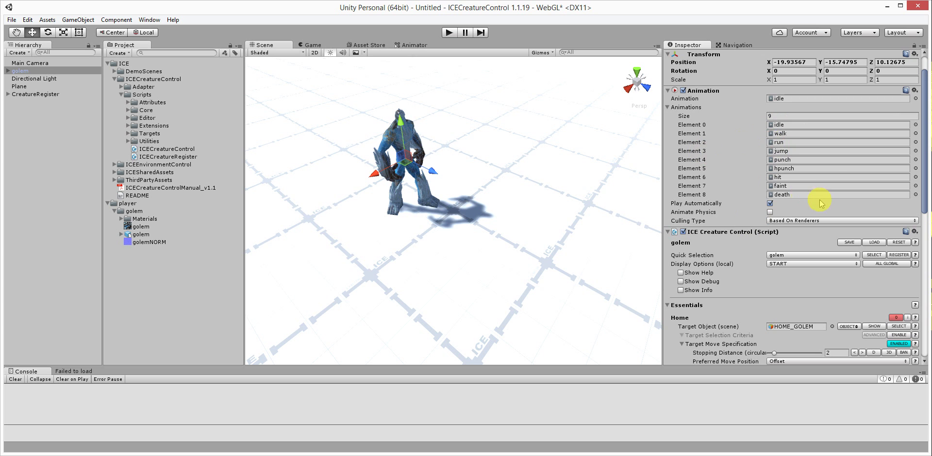
scroll(742, 233, "down", 3)
scroll(743, 233, "down", 5)
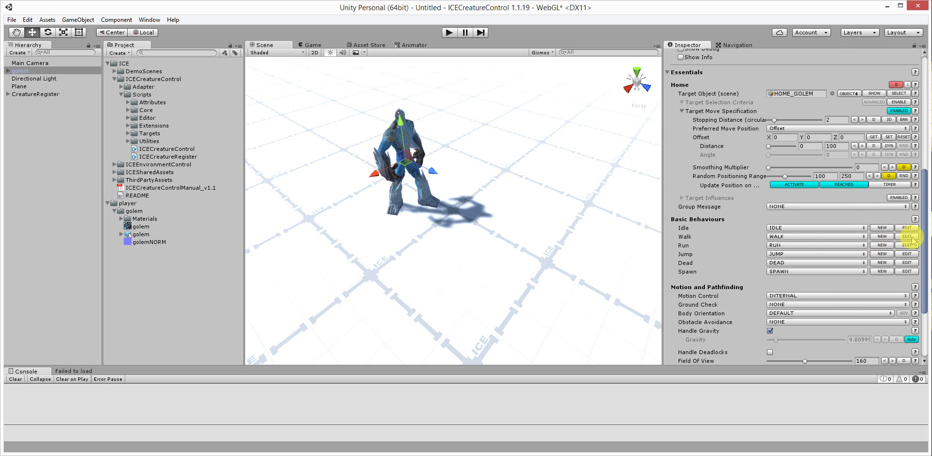
left_click(907, 237)
scroll(758, 223, "down", 3)
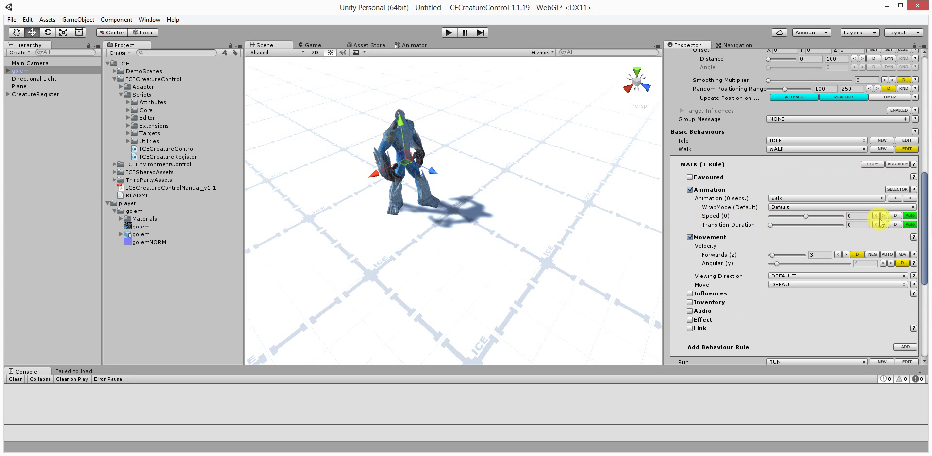
left_click(895, 217)
left_click(895, 225)
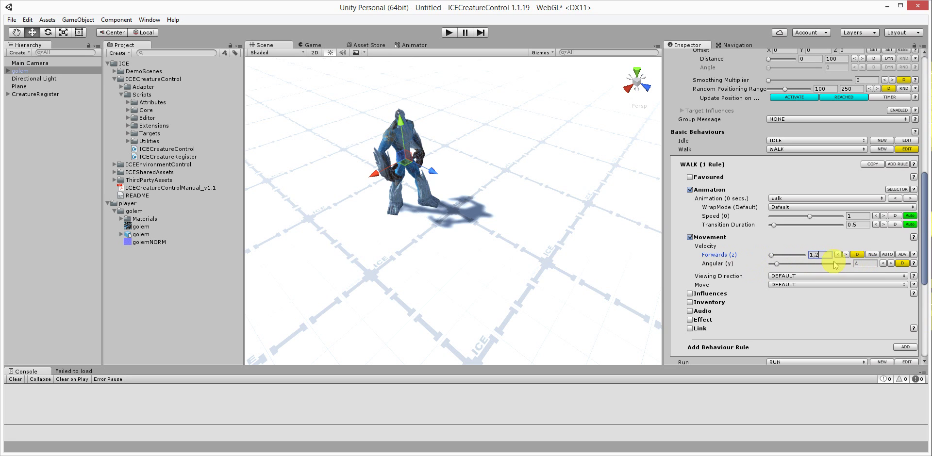
left_click(777, 264)
left_click_drag(767, 264, 759, 265)
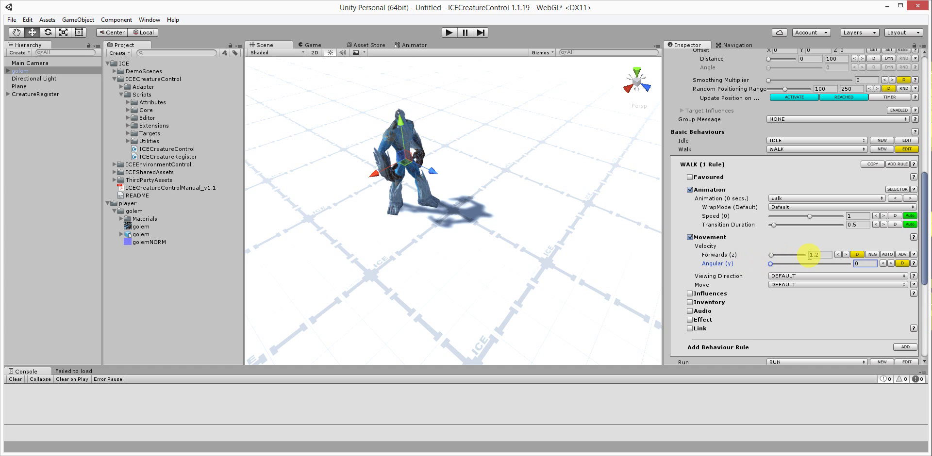
left_click(771, 264)
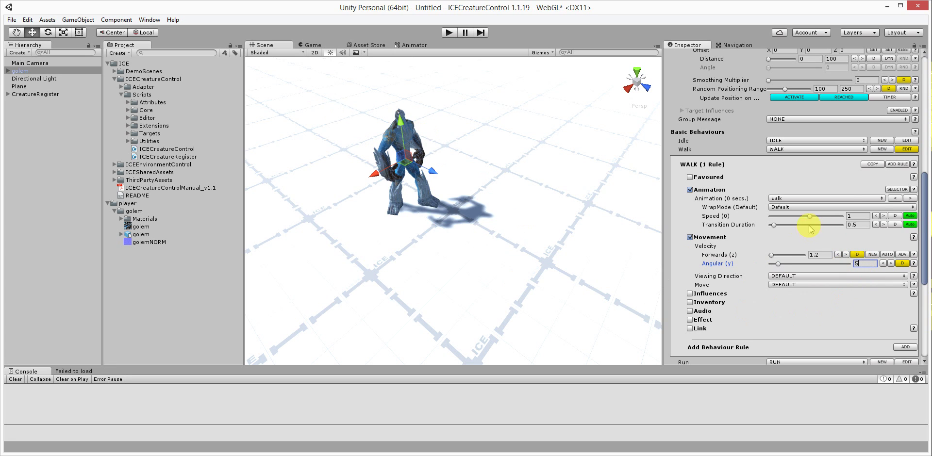
left_click(906, 149)
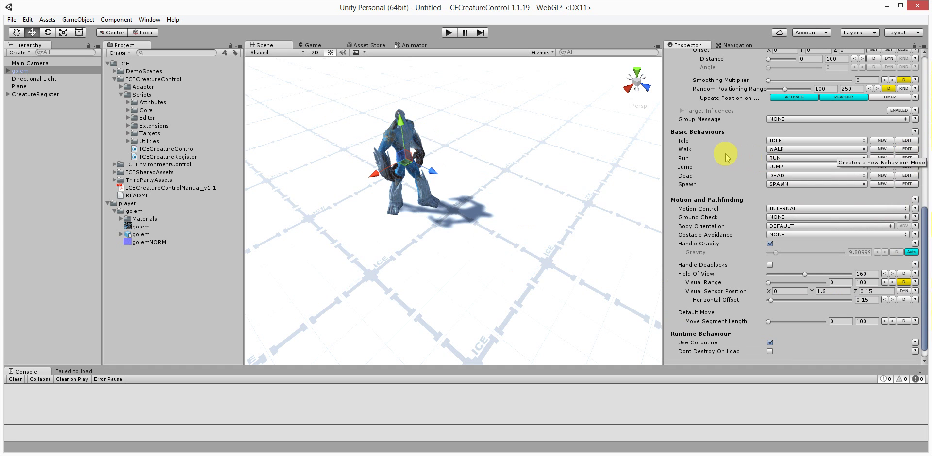
Set the Run behaviour's animation speed to 1, transition duration to 0.5 and forward velocity to 4
left_click(907, 158)
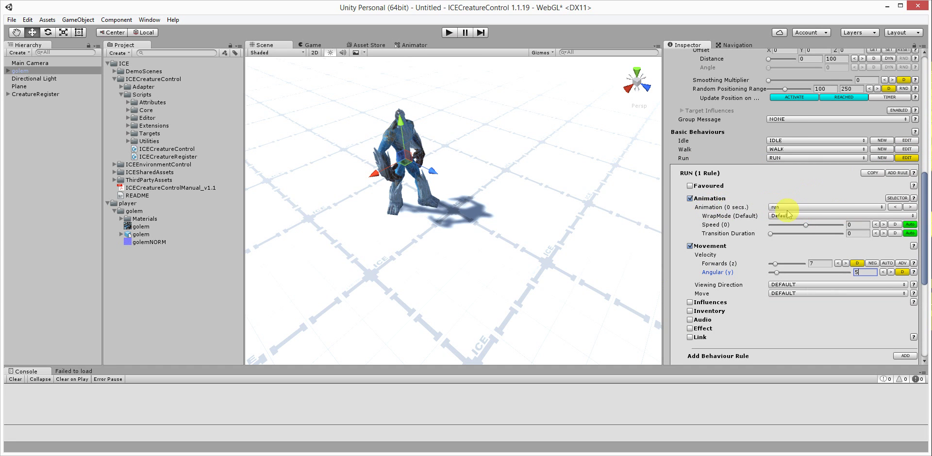
left_click(896, 233)
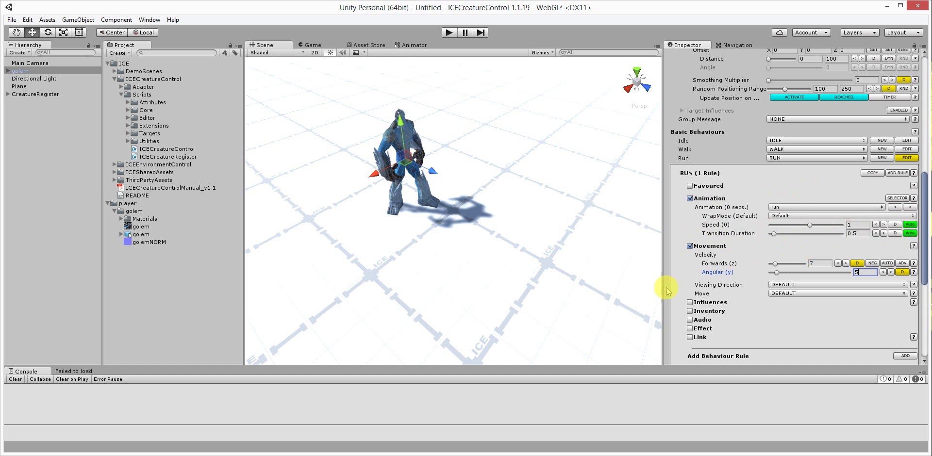
left_click(820, 264)
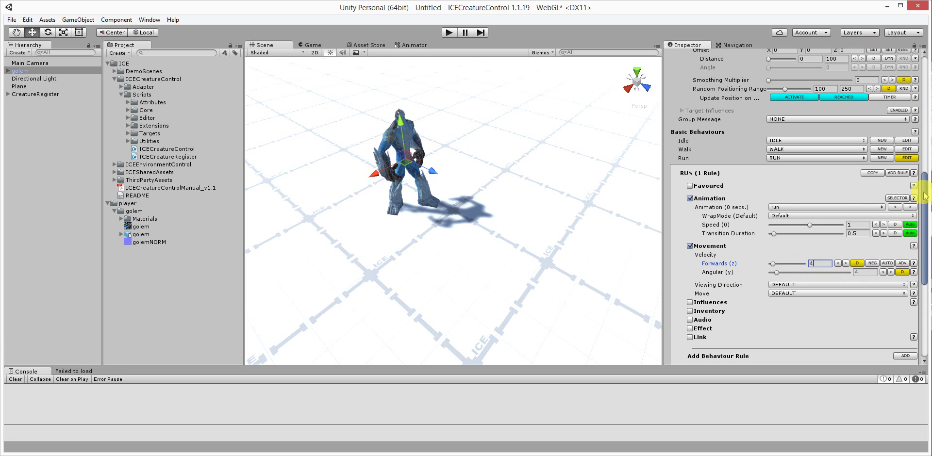
Collapse the Essentials section, enable Show Debug for the golem and review the added debug component's options
mouse_move(927, 216)
left_mouse_down()
mouse_move(927, 95)
mouse_move(928, 173)
left_mouse_up()
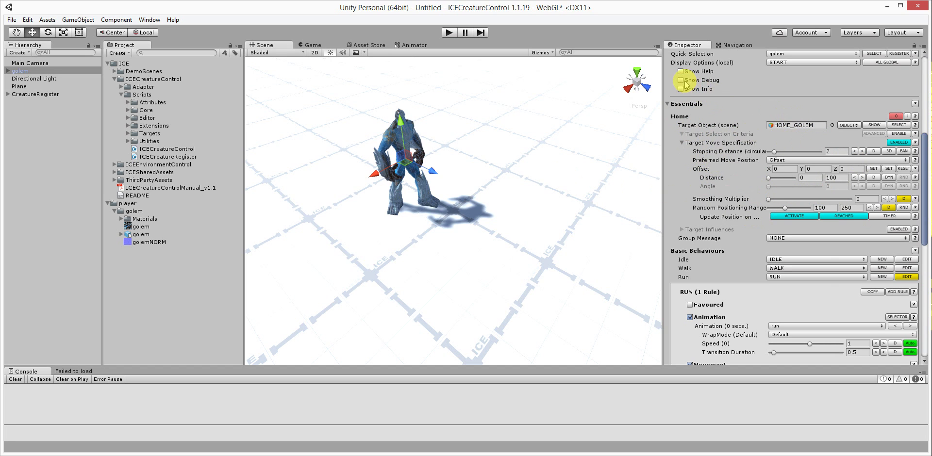
left_click(669, 105)
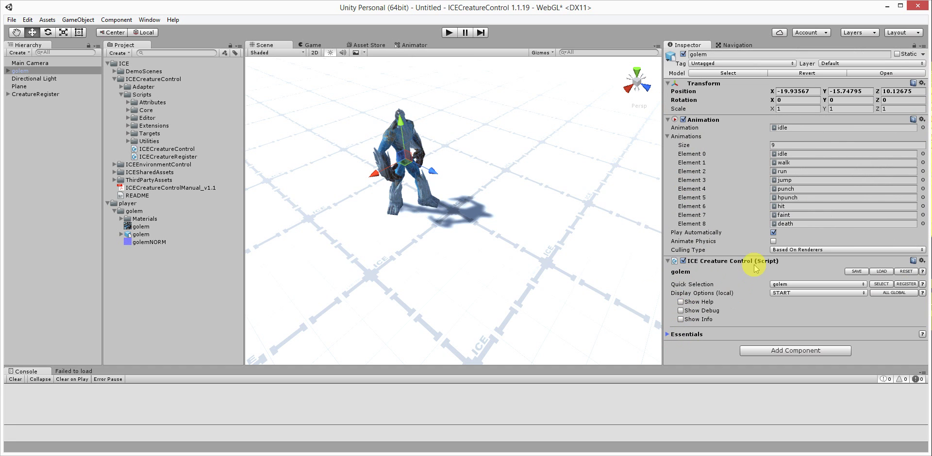
left_click(682, 311)
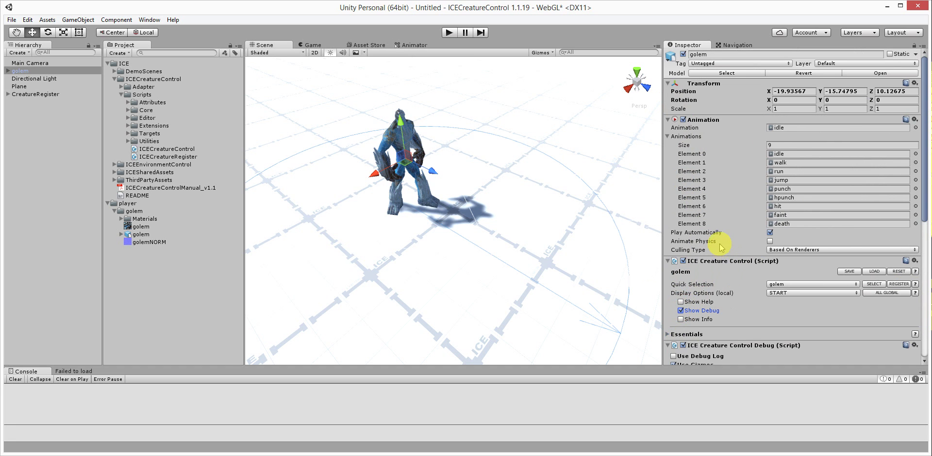
scroll(719, 244, "down", 3)
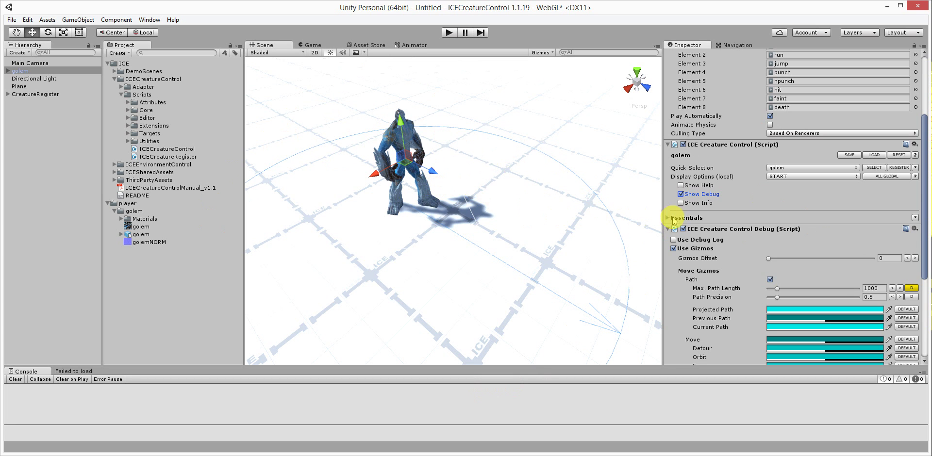
scroll(714, 209, "down", 6)
scroll(718, 215, "down", 3)
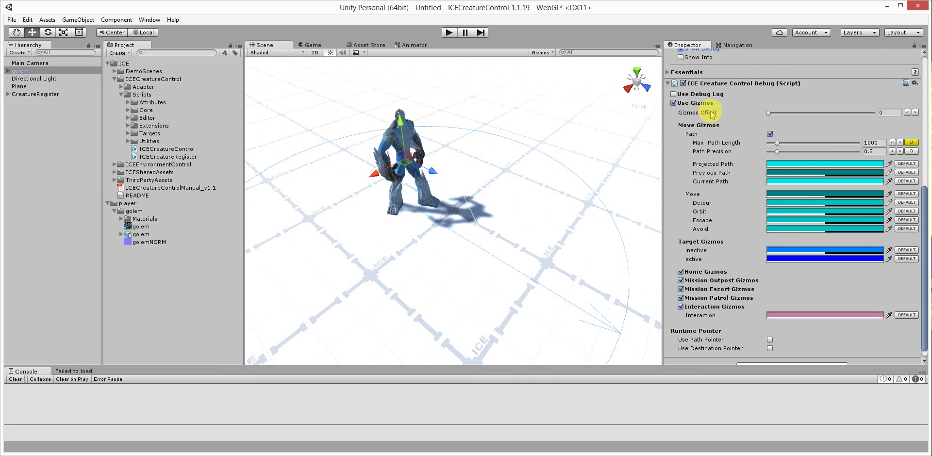
scroll(752, 150, "up", 6)
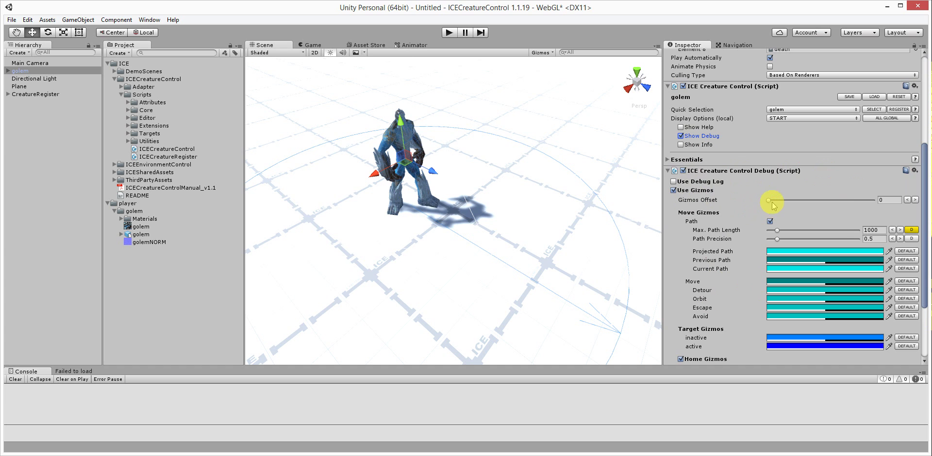
Raise the Gizmos Offset of the golem's debug component to 3
left_click(916, 200)
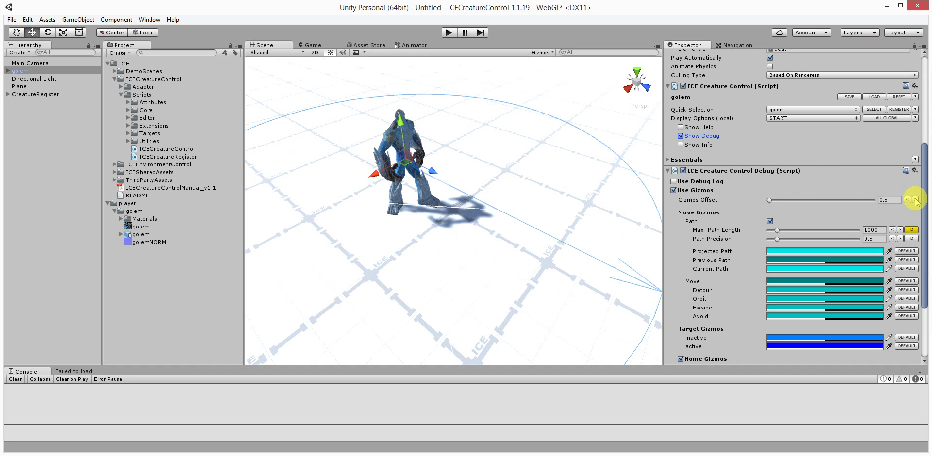
scroll(731, 209, "down", 2)
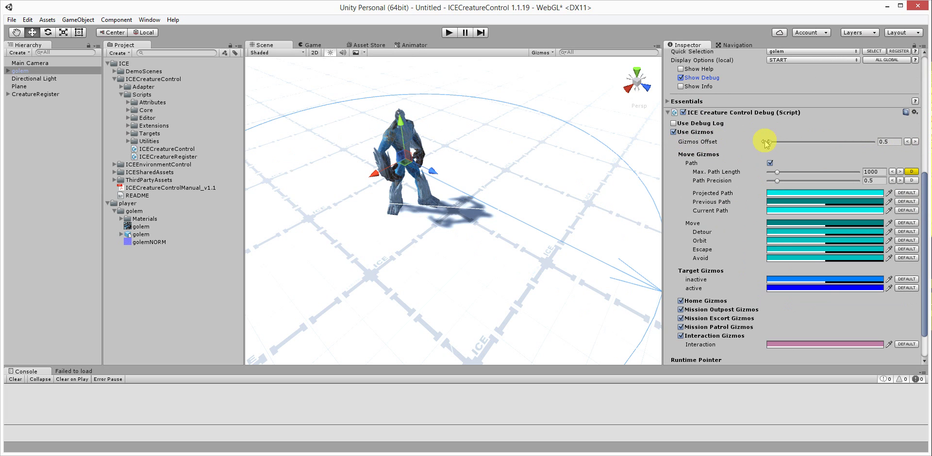
left_click(916, 141)
left_click(916, 142)
left_click(917, 142)
scroll(497, 214, "down", 3)
scroll(494, 216, "down", 3)
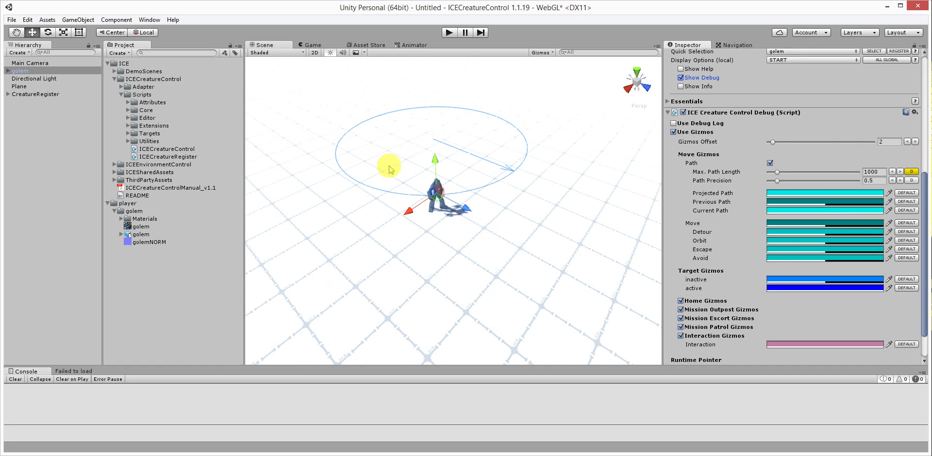
left_click_drag(773, 144, 775, 142)
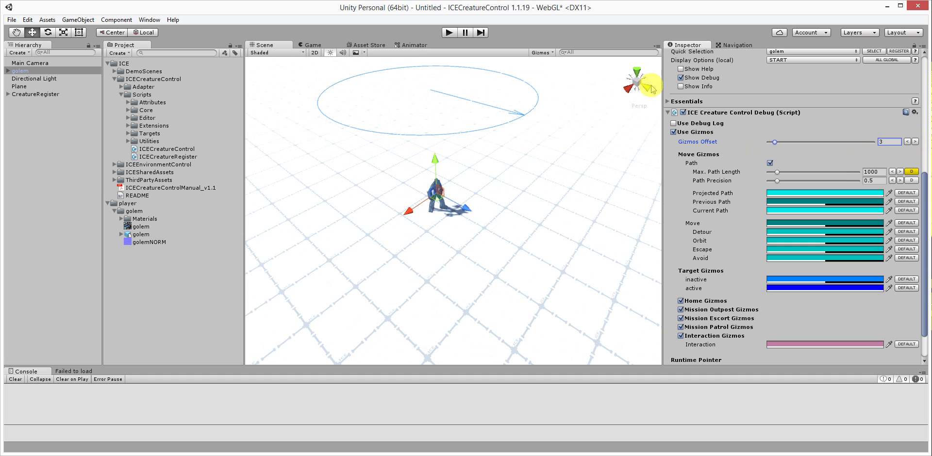
Examine the Home gizmo circle around the golem from the top view
left_click(637, 75)
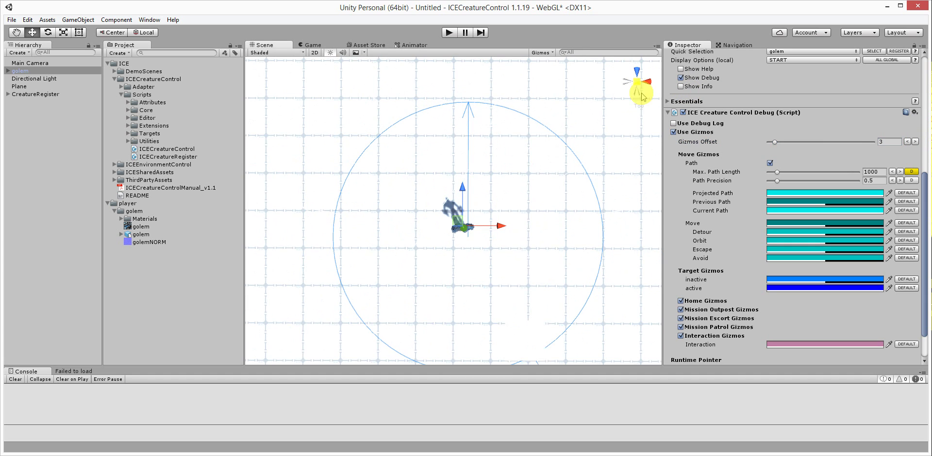
left_click(637, 108)
scroll(549, 178, "down", 3)
scroll(580, 190, "down", 3)
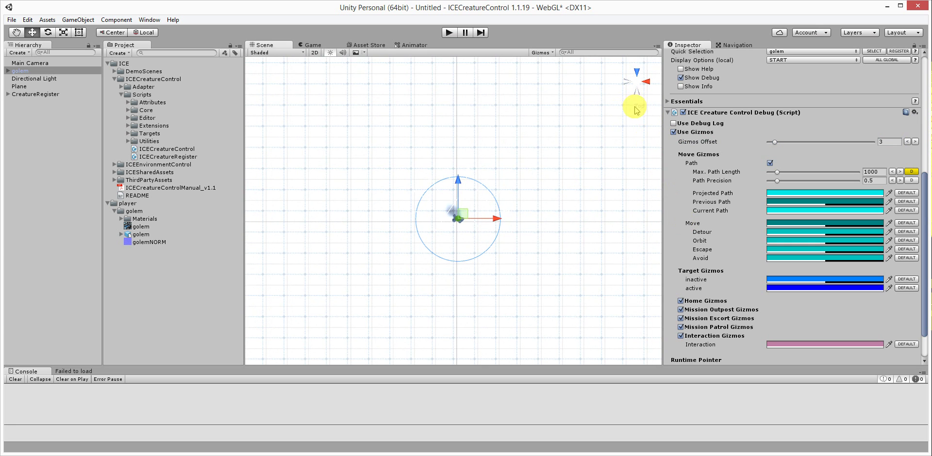
scroll(537, 215, "down", 3)
scroll(465, 275, "down", 2)
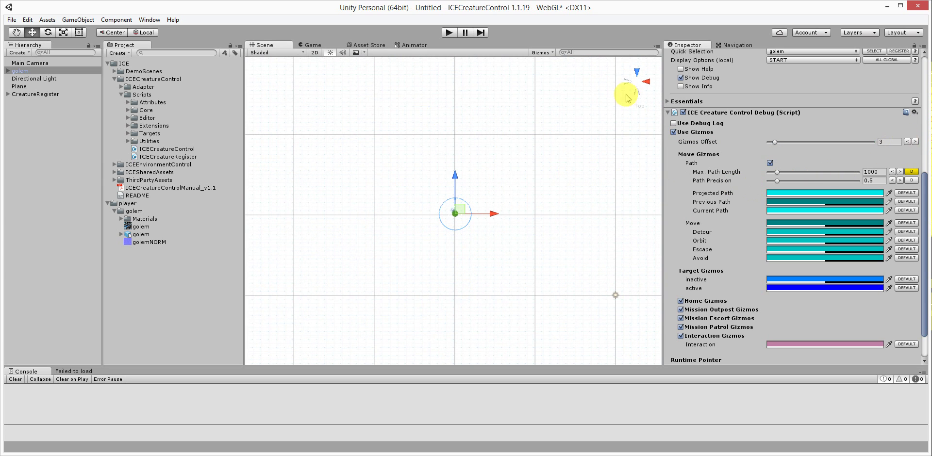
left_click(637, 108)
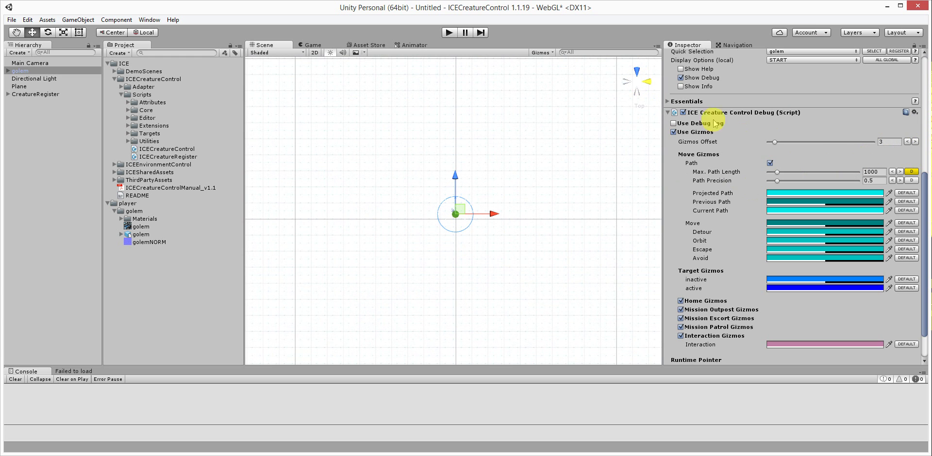
Return to a perspective view of the golem and set its Gizmos Offset to 0.5
right_click_drag(511, 289, 378, 170)
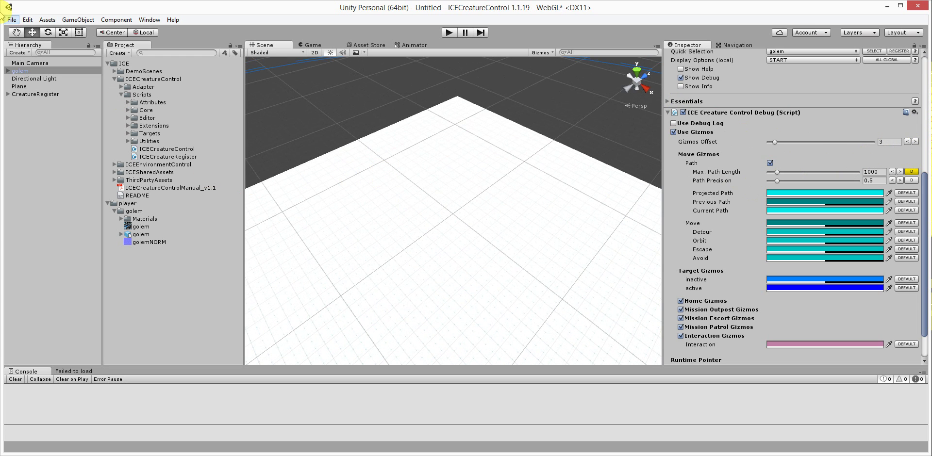
left_click(20, 32)
left_click_drag(424, 292, 410, 160)
left_click_drag(421, 242, 406, 165)
scroll(453, 238, "up", 5)
scroll(452, 238, "up", 5)
right_click_drag(507, 196, 358, 211)
left_click_drag(585, 245, 513, 253)
scroll(496, 263, "up", 2)
left_click(898, 146)
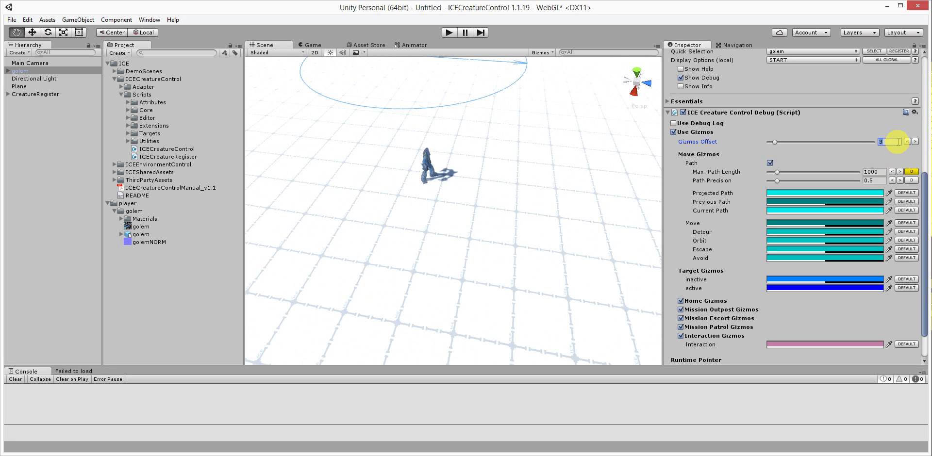
type(".5")
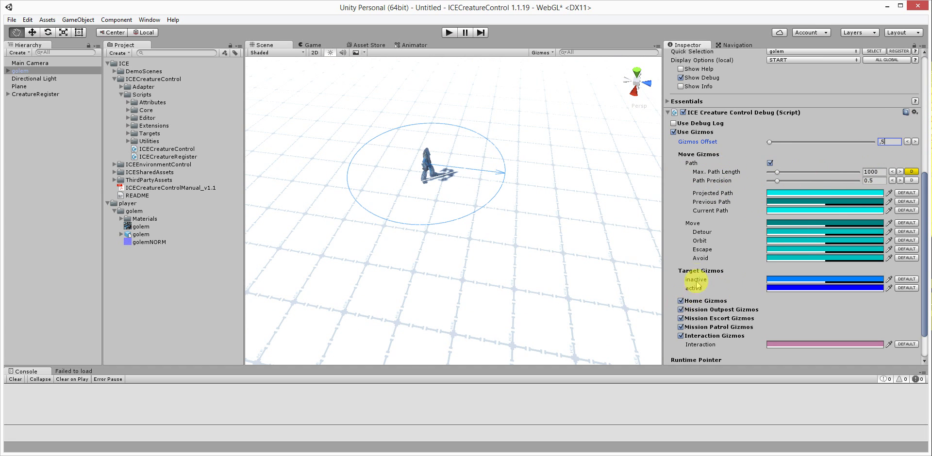
Review the remaining gizmo and Runtime Pointer options of the debug component with the golem's Home gizmo in view
scroll(696, 279, "down", 3)
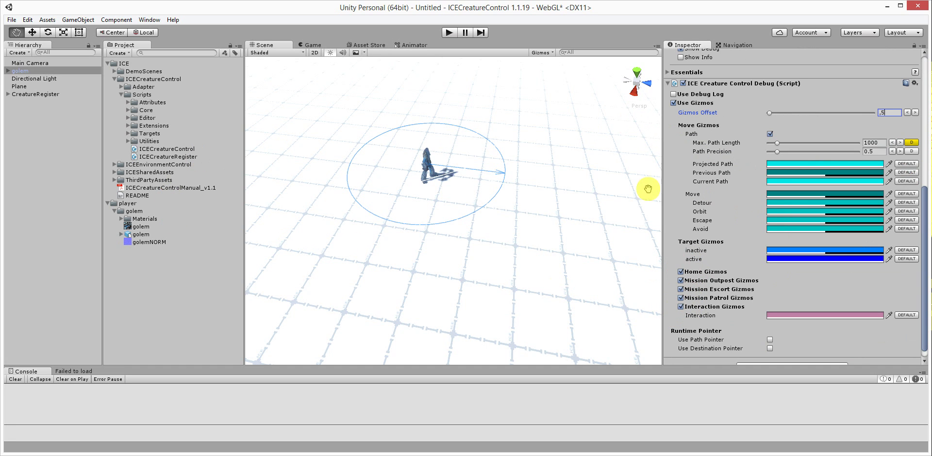
left_click_drag(558, 201, 533, 231)
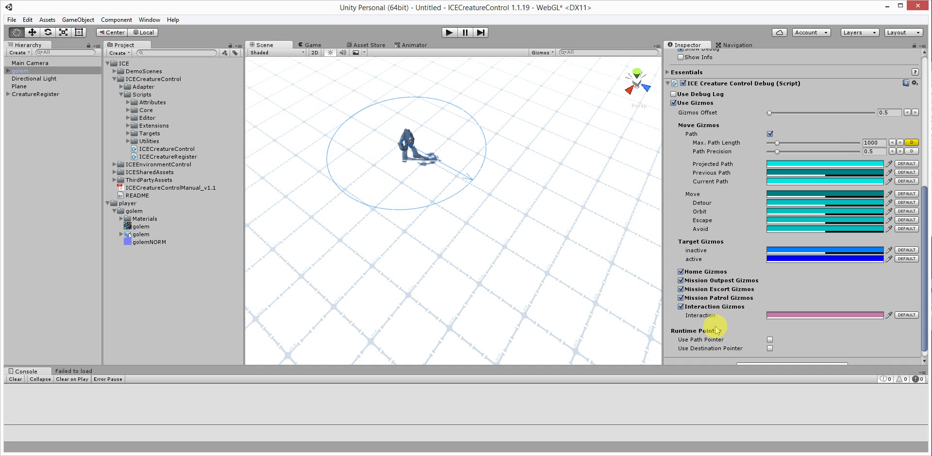
scroll(737, 291, "down", 1)
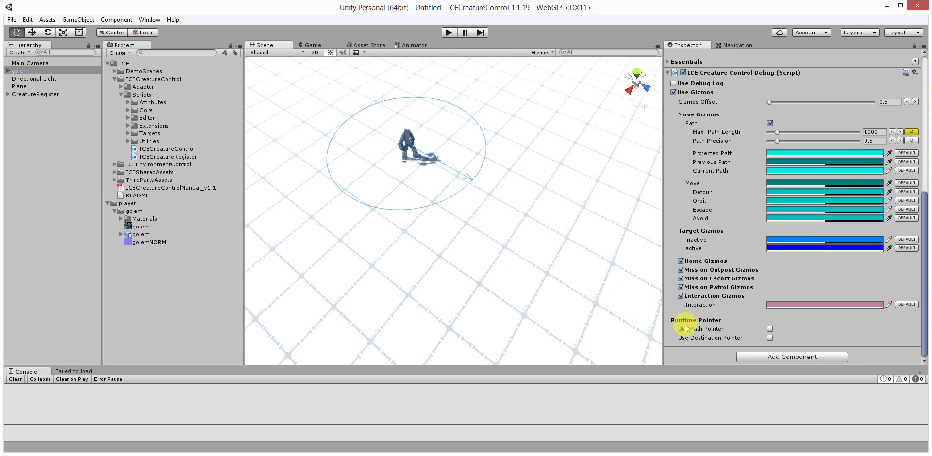
Enable the runtime path pointer and destination pointer in the golem's debug component, with Cube as the destination pointer type
left_click(769, 329)
left_click(770, 330)
left_click(770, 330)
scroll(781, 306, "down", 2)
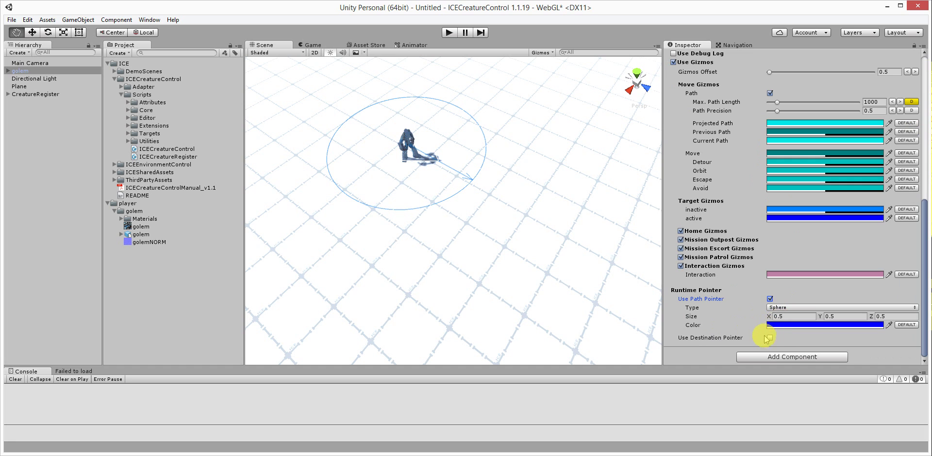
left_click(772, 339)
scroll(787, 320, "down", 2)
left_click(801, 317)
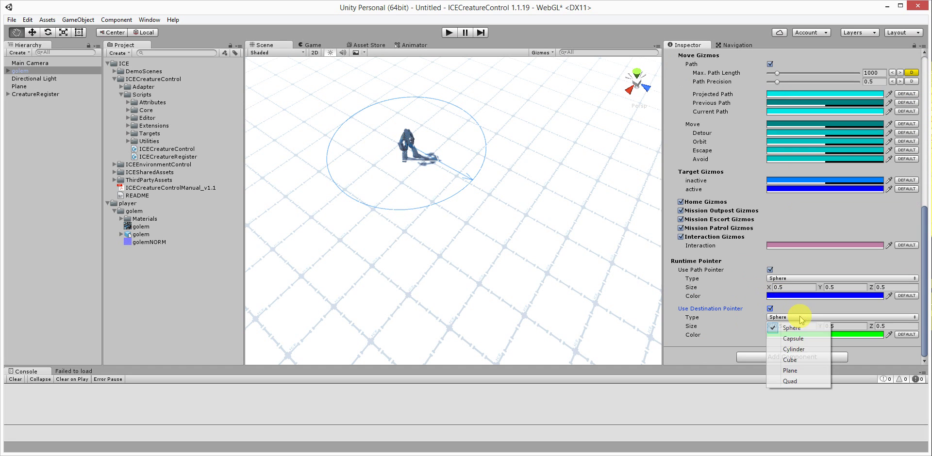
left_click(791, 360)
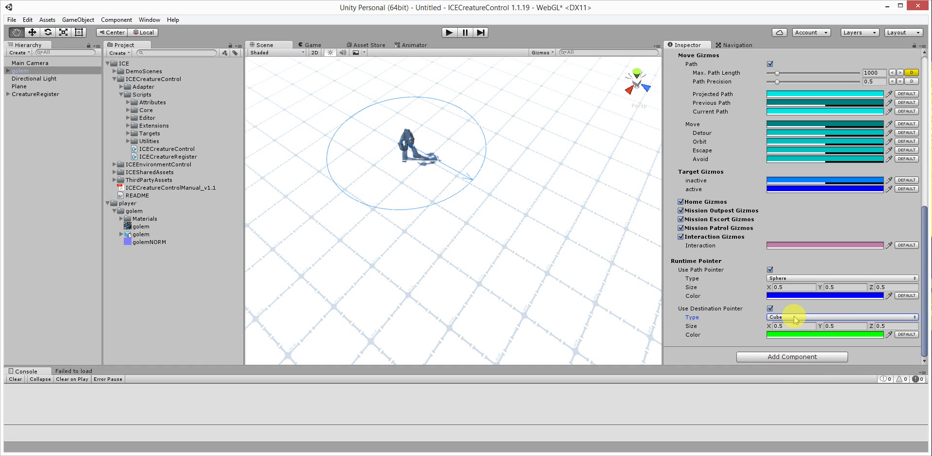
Disable the destination pointer and the path pointer in the golem's debug component
left_click(770, 309)
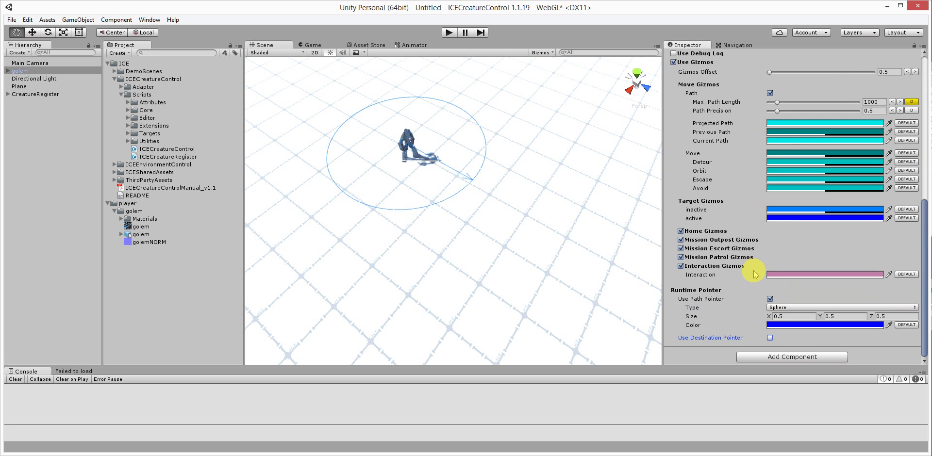
left_click(770, 297)
scroll(773, 272, "up", 8)
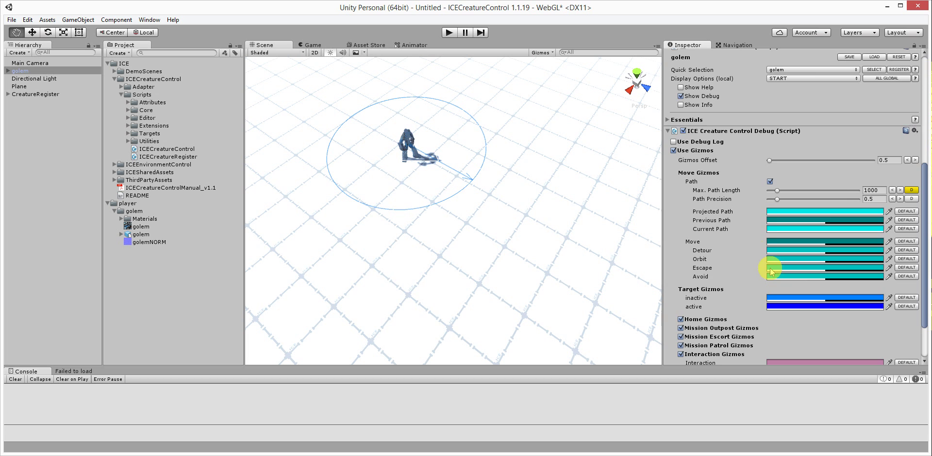
scroll(743, 241, "up", 5)
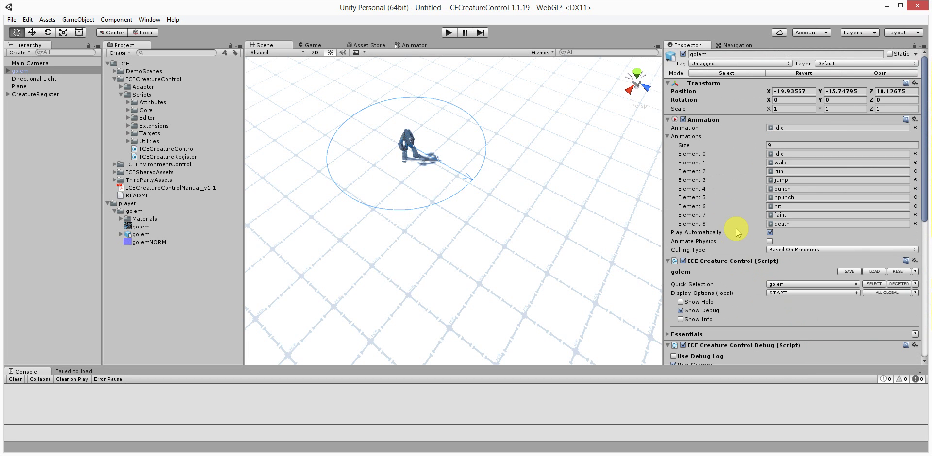
Expand the golem's Essentials section and review its Home target and basic behaviour settings
scroll(696, 293, "down", 7)
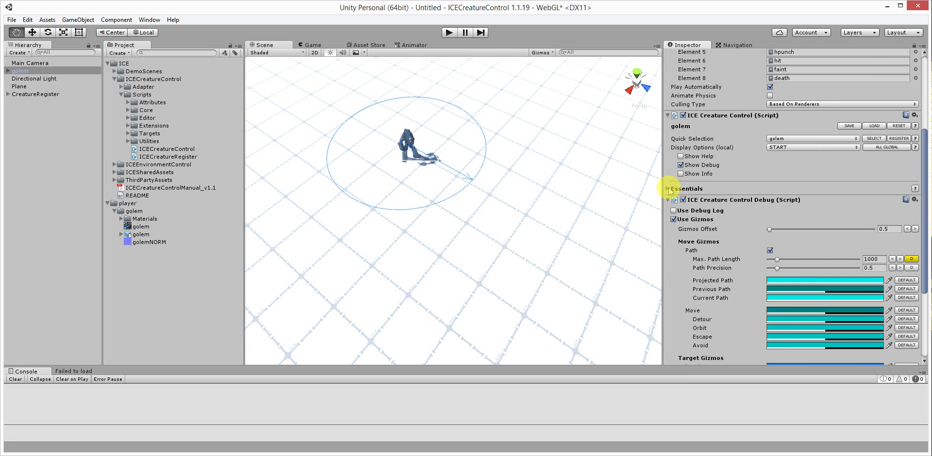
left_click(669, 189)
scroll(704, 175, "down", 6)
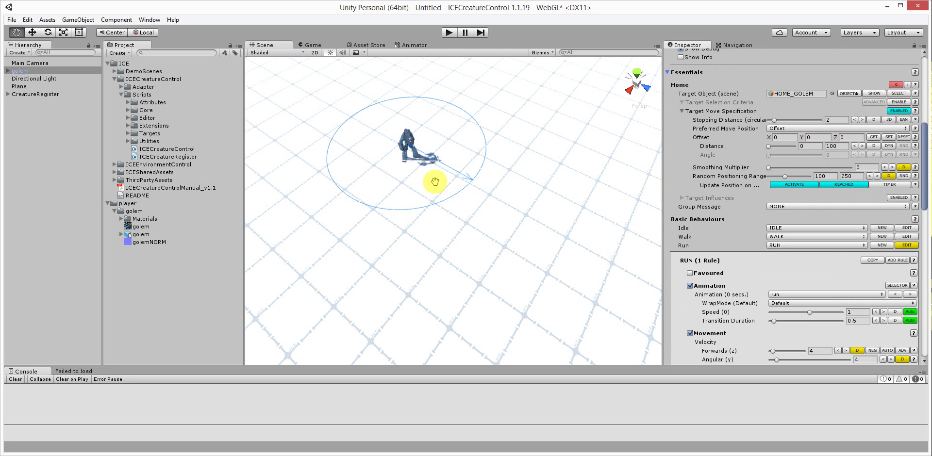
scroll(507, 156, "down", 5)
scroll(504, 166, "up", 1)
scroll(503, 166, "down", 1)
scroll(490, 201, "up", 8)
scroll(487, 201, "down", 2)
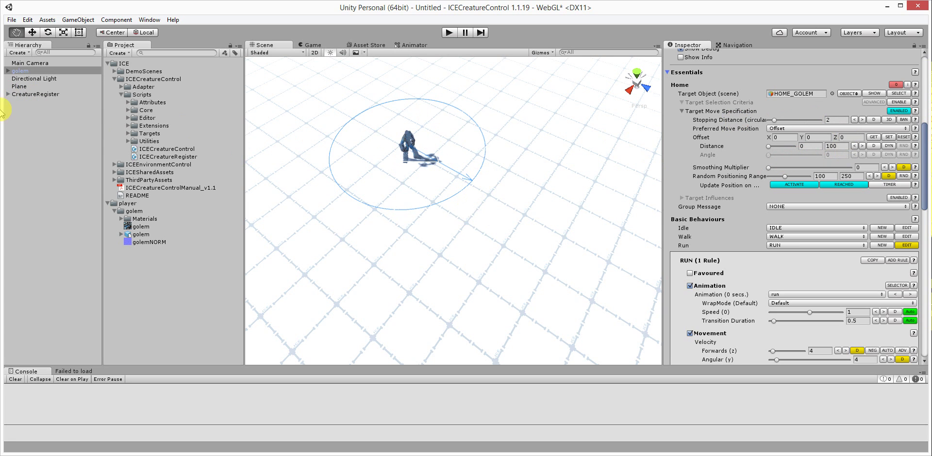
Move the golem away from its Home location in the scene and set the Home target's Stopping Distance to 1
left_click(32, 33)
left_click_drag(438, 163, 307, 108)
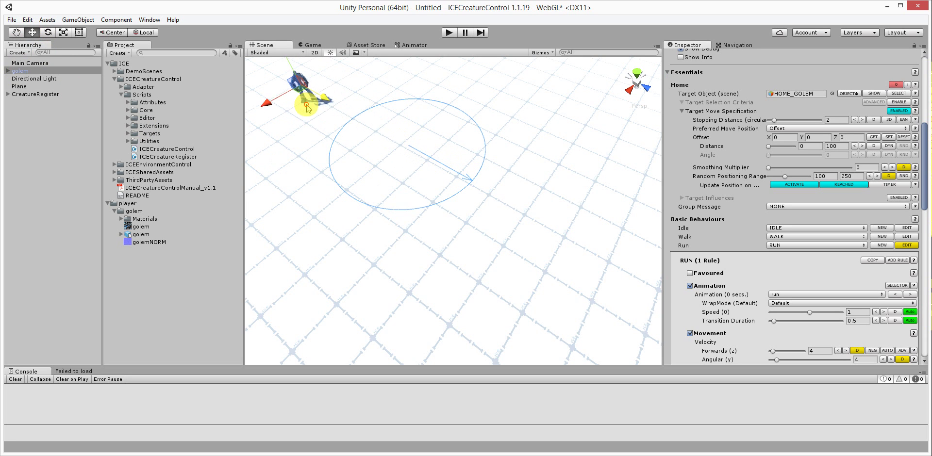
scroll(464, 172, "down", 3)
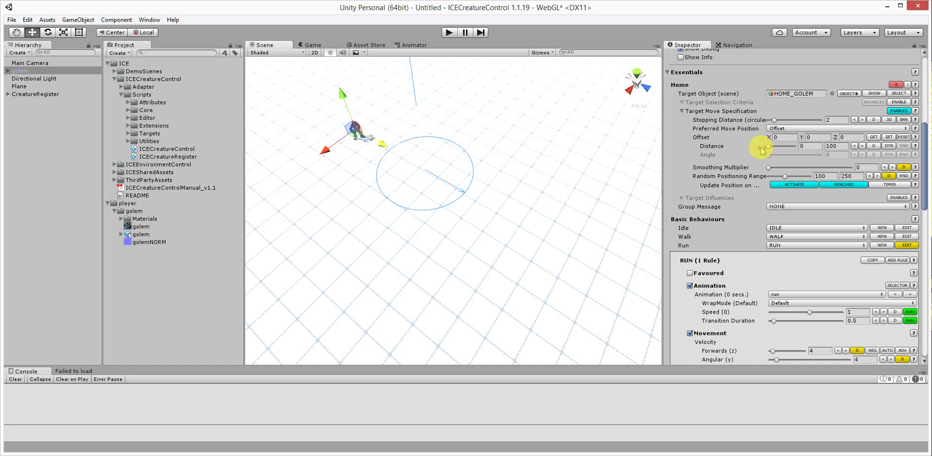
left_click_drag(773, 121, 769, 121)
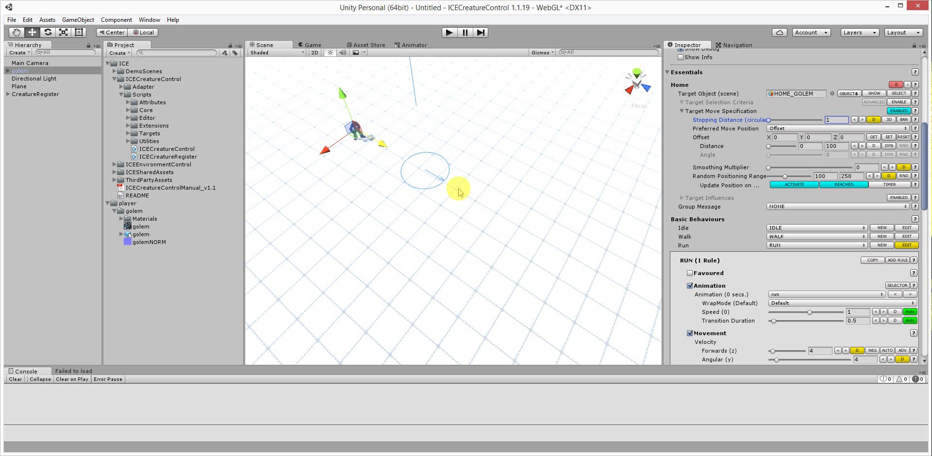
Offset the Home target's move position by a Distance of 2.75 and an Angle of 24
left_click(769, 146)
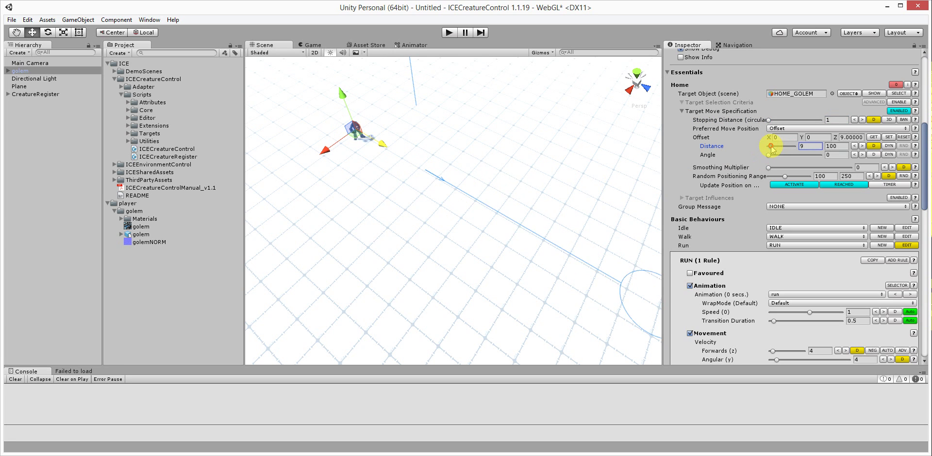
left_click(862, 147)
left_click(862, 147)
left_click(862, 146)
left_click(861, 146)
left_click(862, 146)
left_click(862, 146)
left_click(862, 146)
left_click(862, 146)
left_click(862, 146)
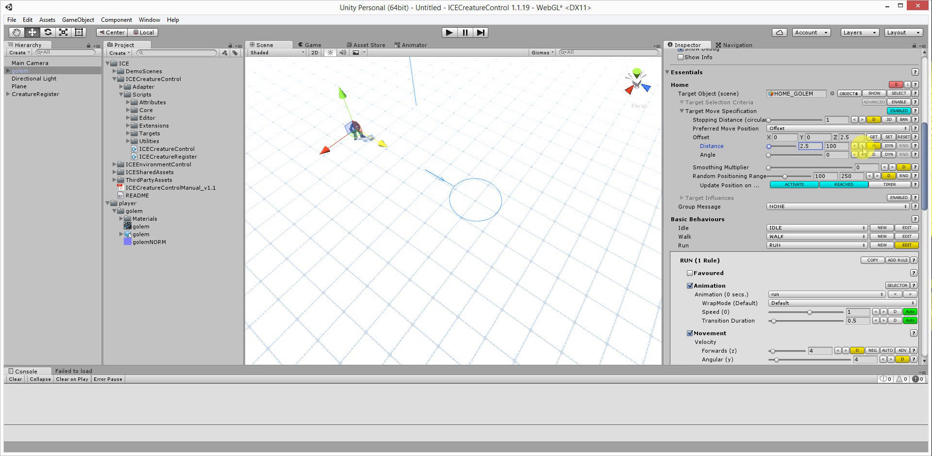
mouse_move(769, 155)
left_mouse_down()
mouse_move(809, 154)
mouse_move(772, 160)
left_mouse_up()
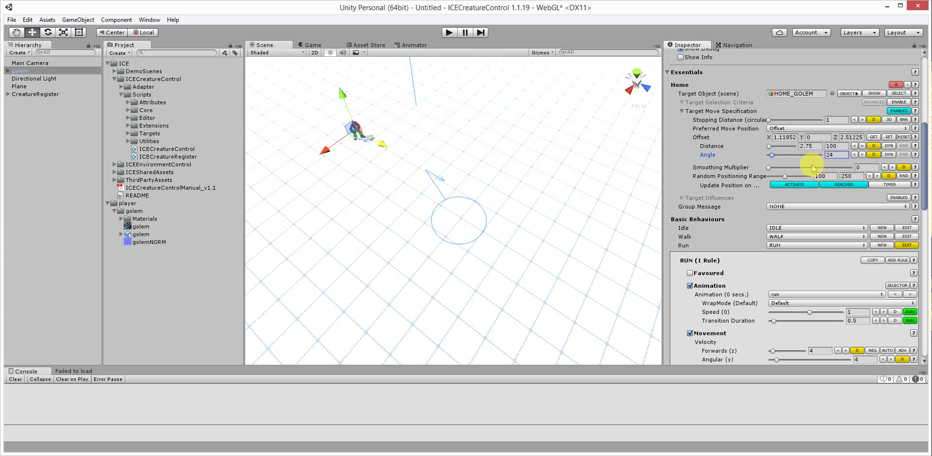
Reset the Home target's Offset and lower its Random Positioning Range to 0
left_click(904, 137)
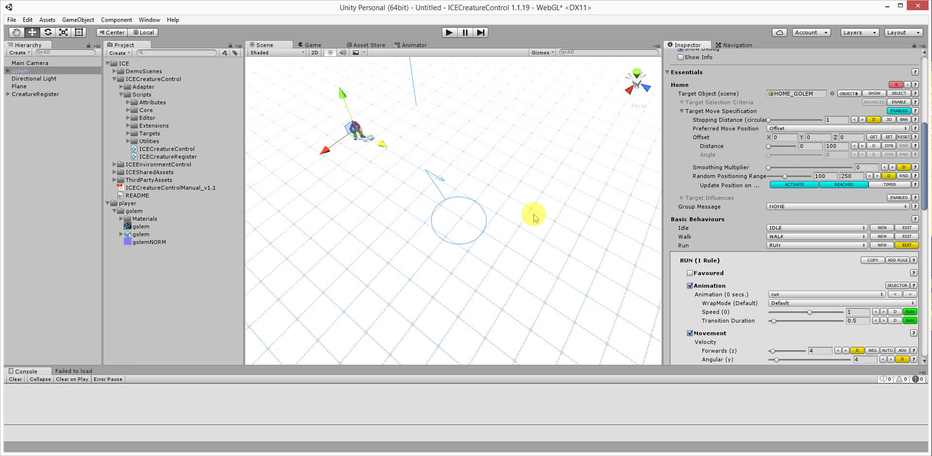
left_click_drag(769, 146, 735, 148)
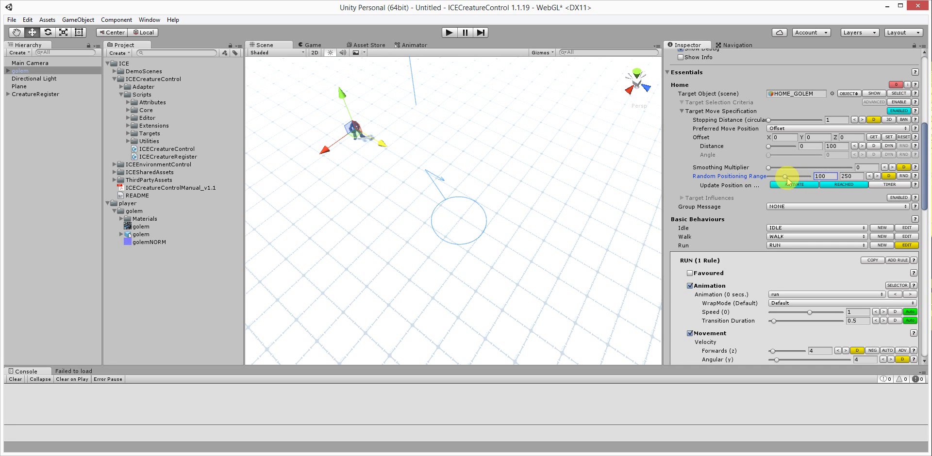
left_click_drag(784, 179, 757, 180)
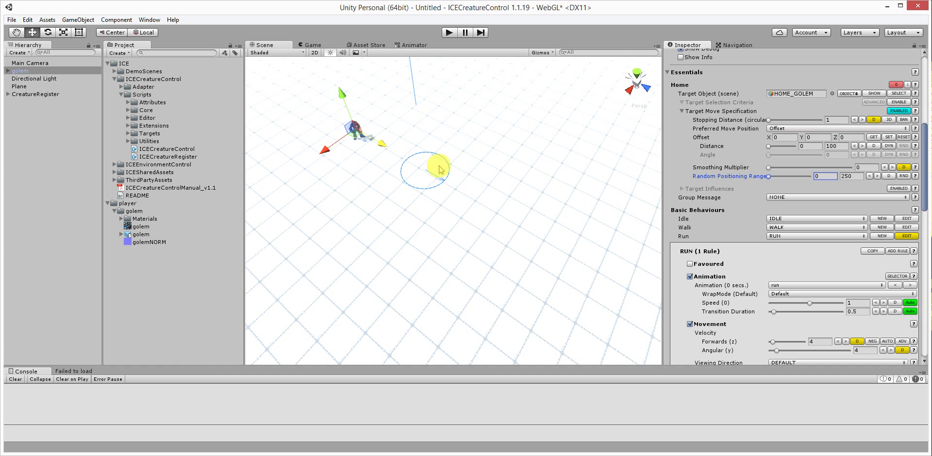
Raise the Home target's Random Positioning Range to 6.5
scroll(459, 211, "down", 2)
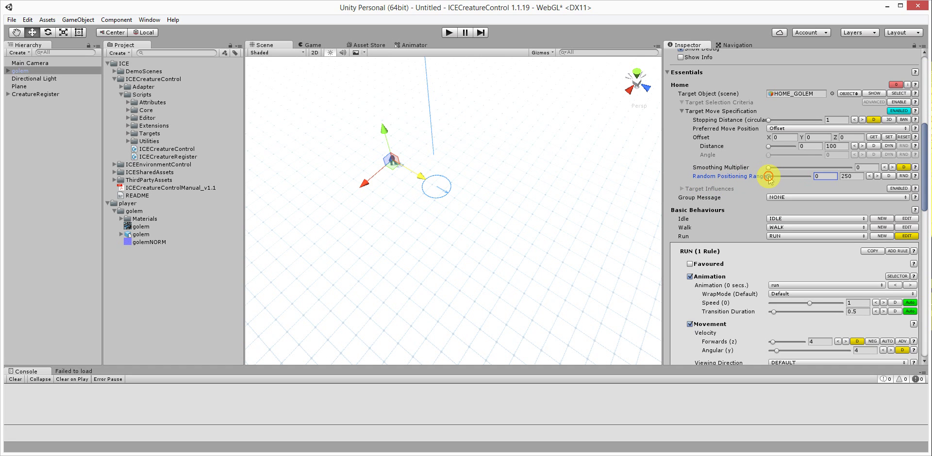
left_click(877, 176)
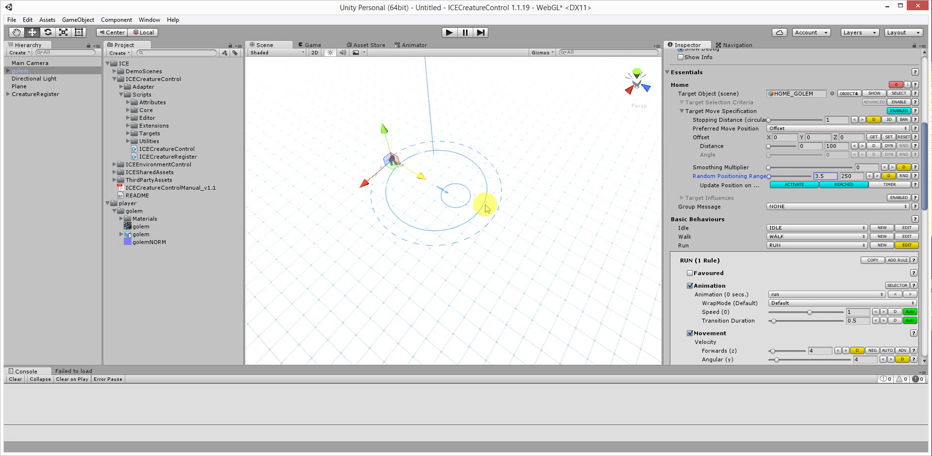
left_click(878, 175)
left_click(878, 175)
left_click(878, 176)
left_click(879, 176)
left_click(878, 176)
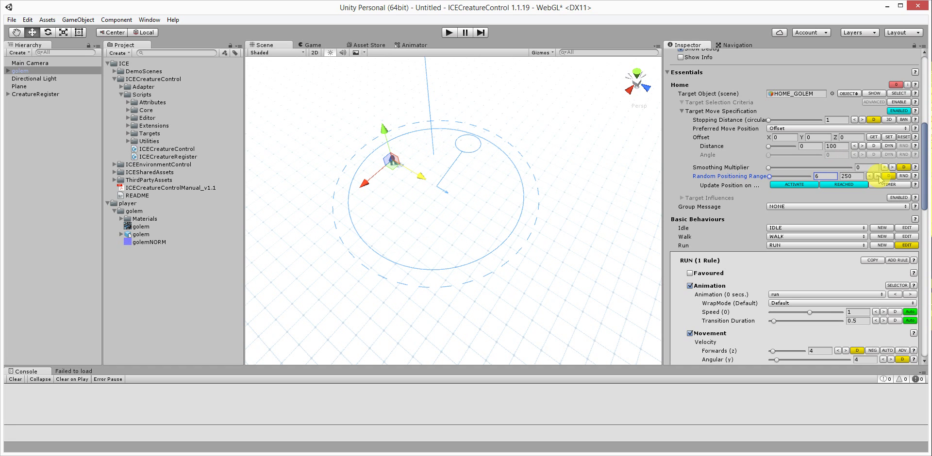
left_click(879, 175)
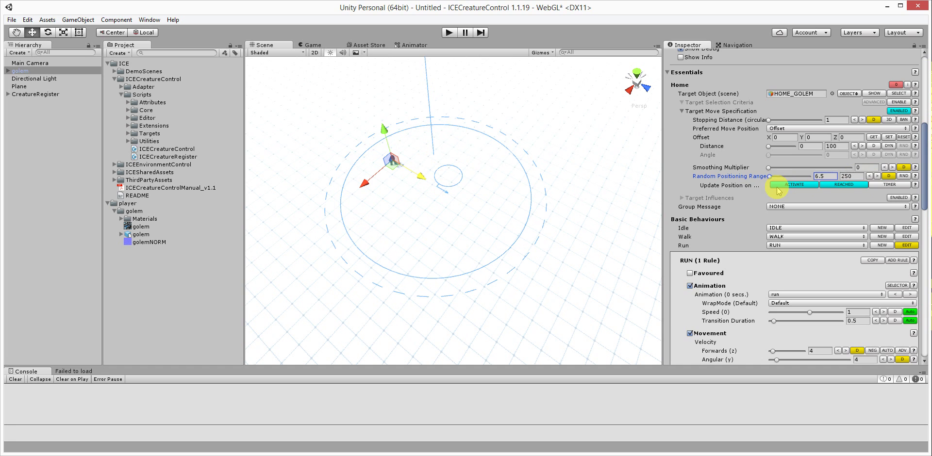
Set the Random Positioning Range maximum to 2500 and raise the range to 299, comparing the range circle with the plane
left_click(809, 186)
left_click(844, 184)
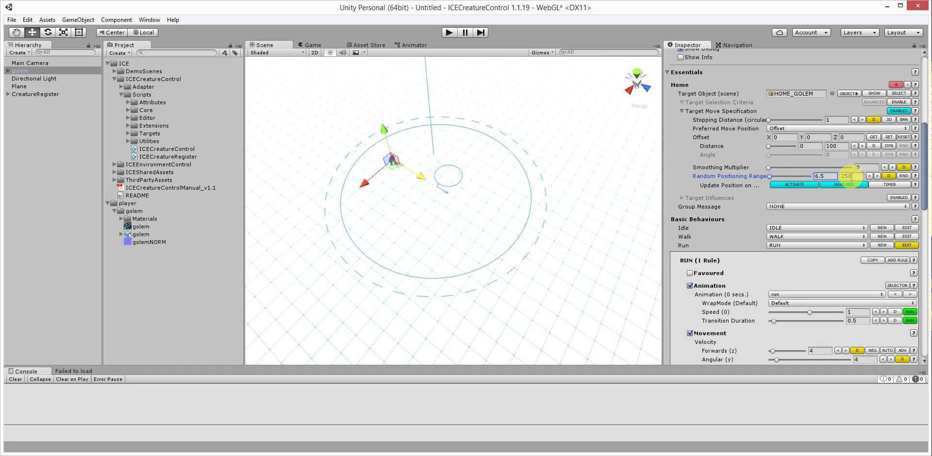
type("25")
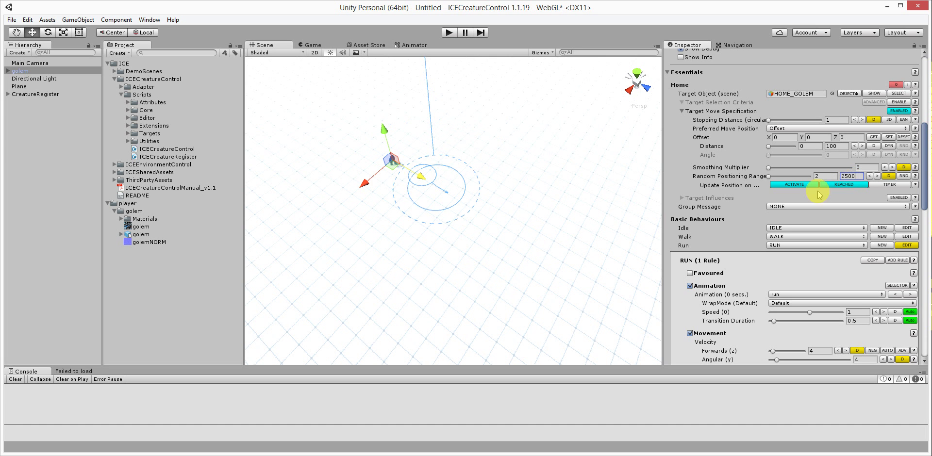
scroll(453, 152, "down", 5)
scroll(450, 183, "down", 8)
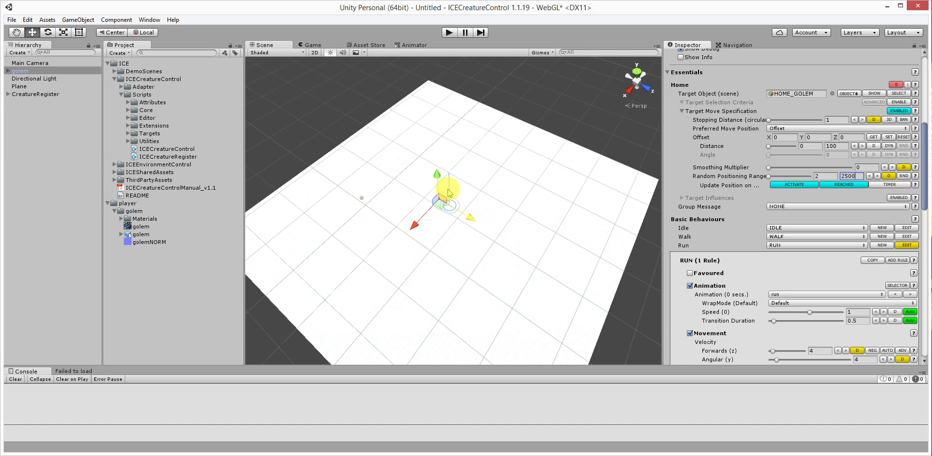
scroll(462, 221, "down", 5)
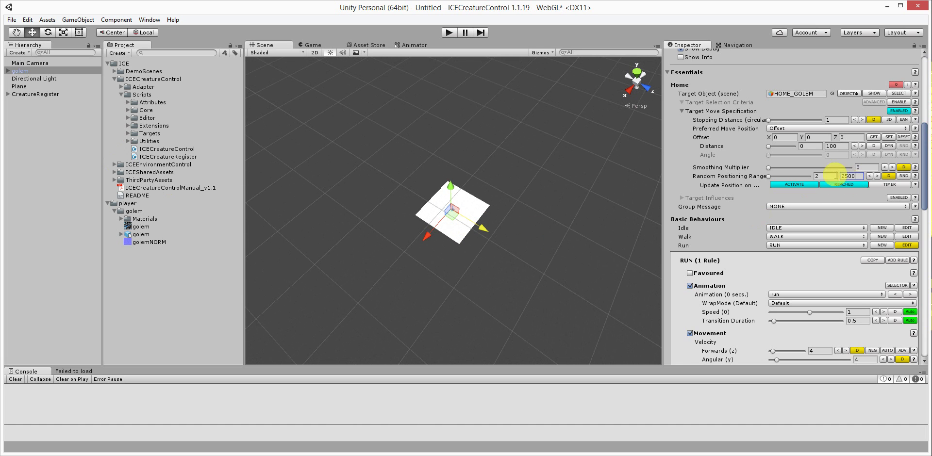
mouse_move(769, 179)
left_mouse_down()
mouse_move(799, 181)
mouse_move(781, 182)
left_mouse_up()
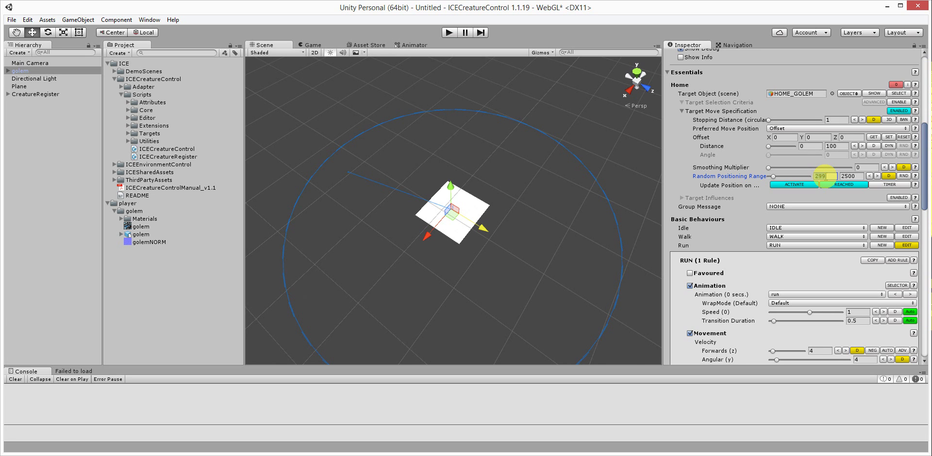
left_click(826, 176)
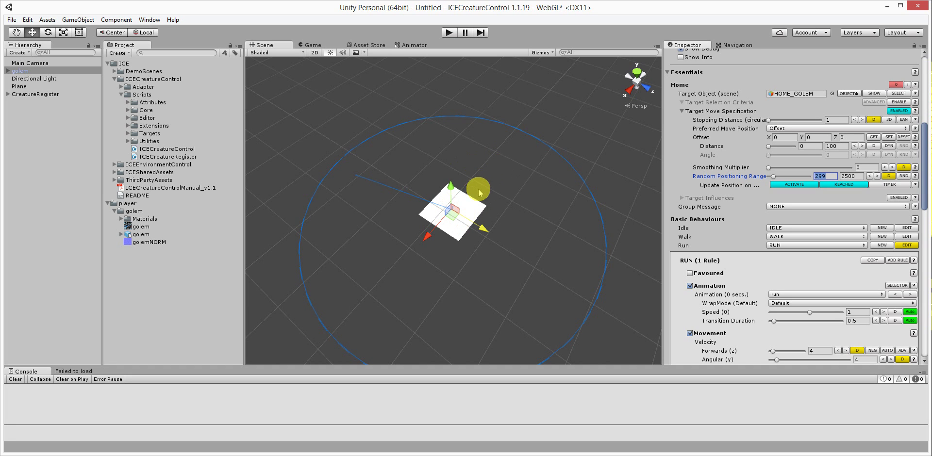
Set the Random Positioning Range maximum to 250 and the Home target's range to 20, checking its circle on the plane
left_click(825, 176)
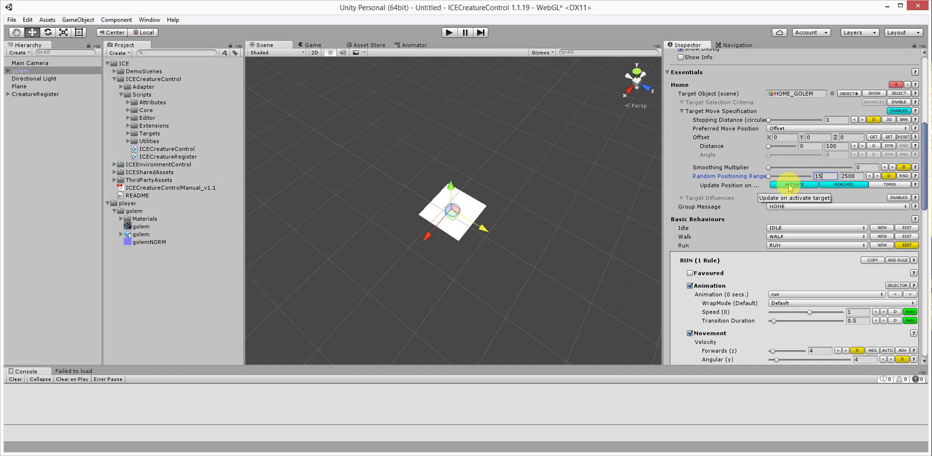
left_click(856, 176)
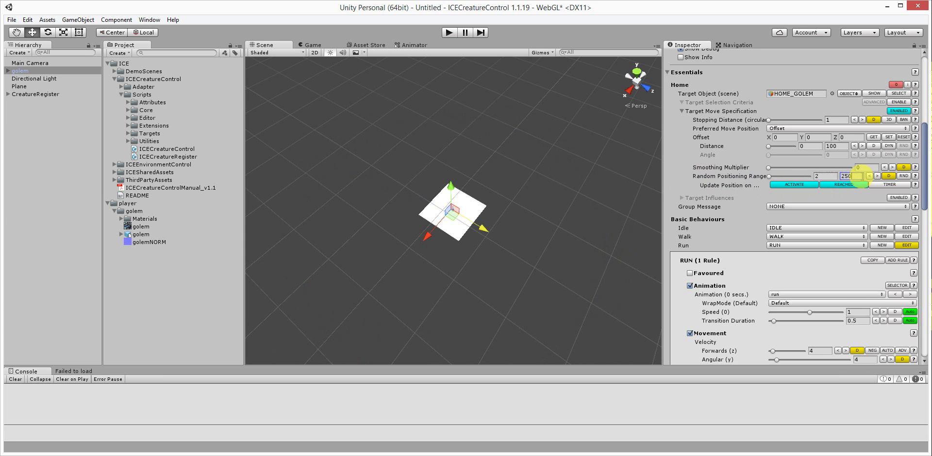
left_click(826, 176)
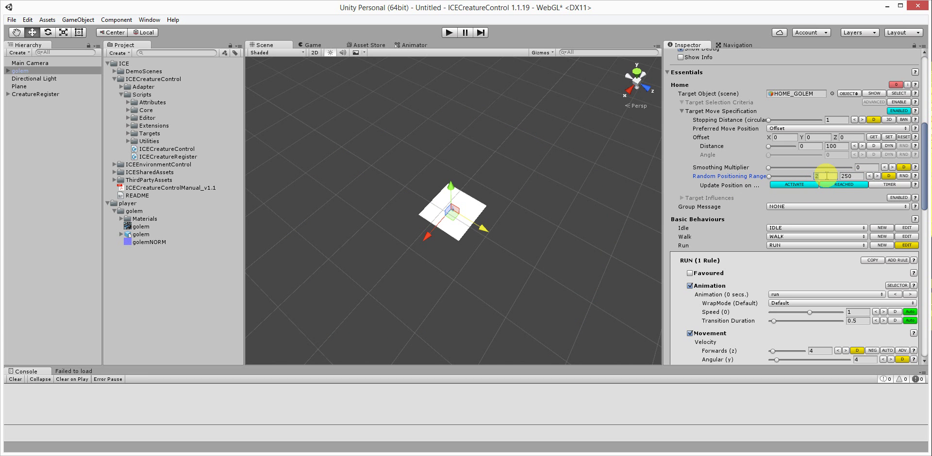
scroll(459, 261, "up", 5)
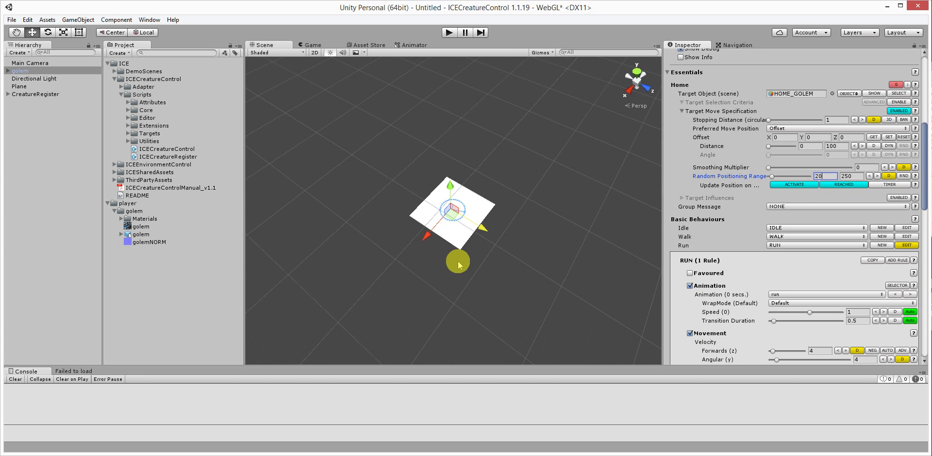
scroll(459, 258, "up", 8)
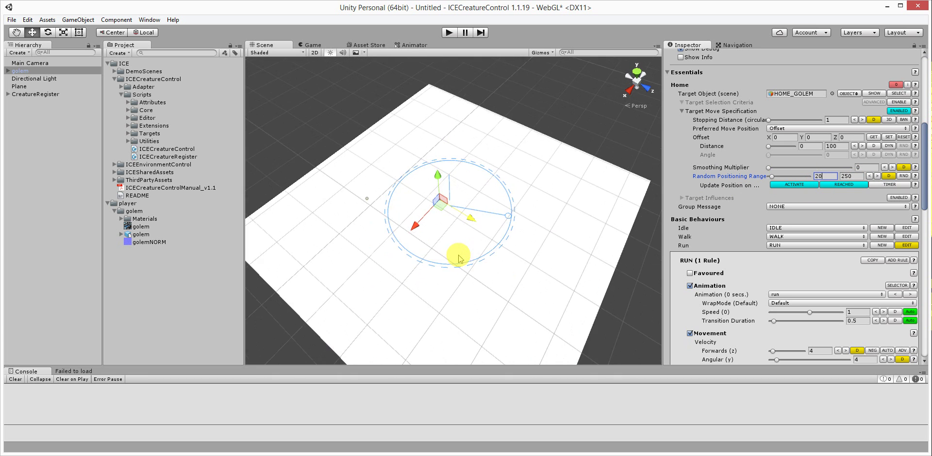
scroll(477, 248, "up", 3)
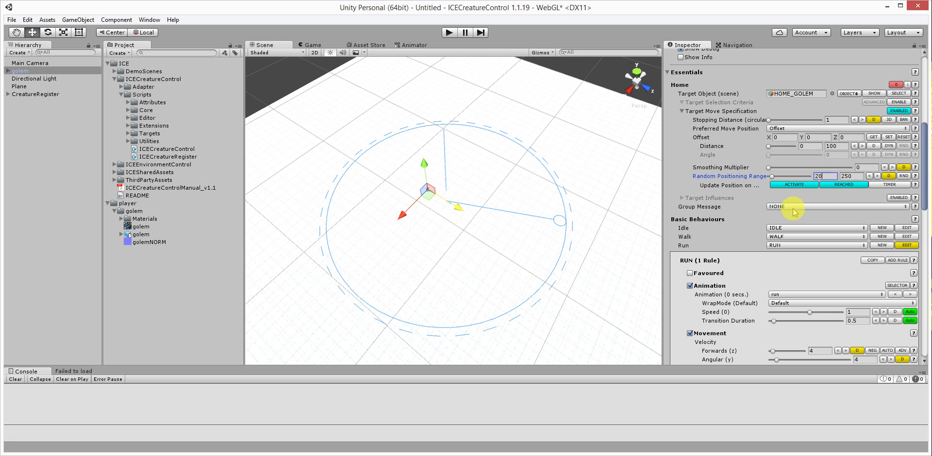
scroll(797, 208, "down", 3)
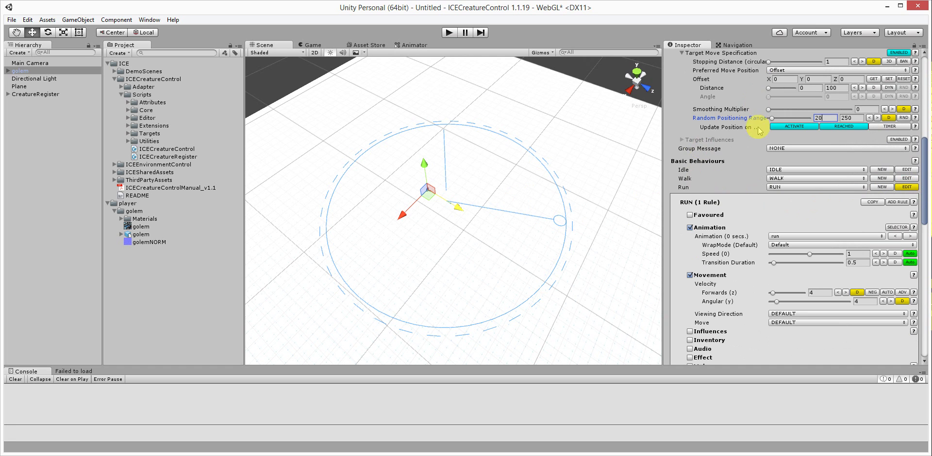
Review the Home target's move specification and close the RUN behaviour's settings under Basic Behaviours
scroll(762, 119, "up", 3)
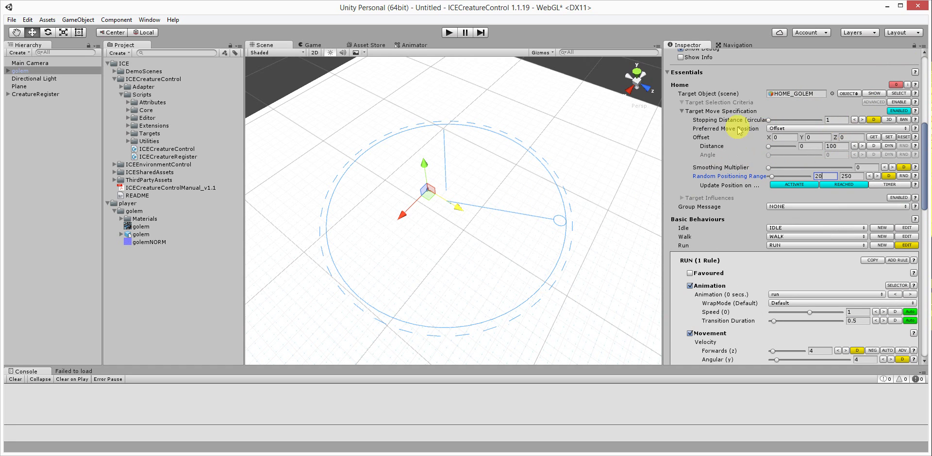
scroll(774, 206, "down", 3)
left_click(909, 187)
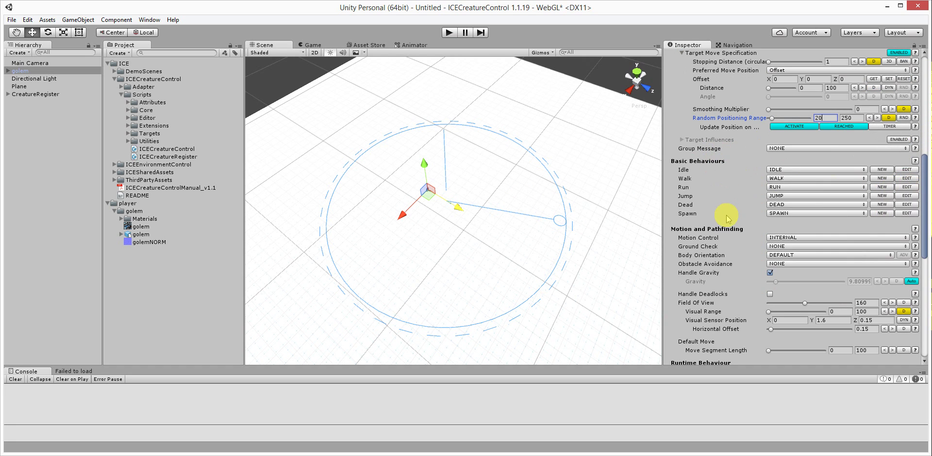
scroll(764, 245, "up", 8)
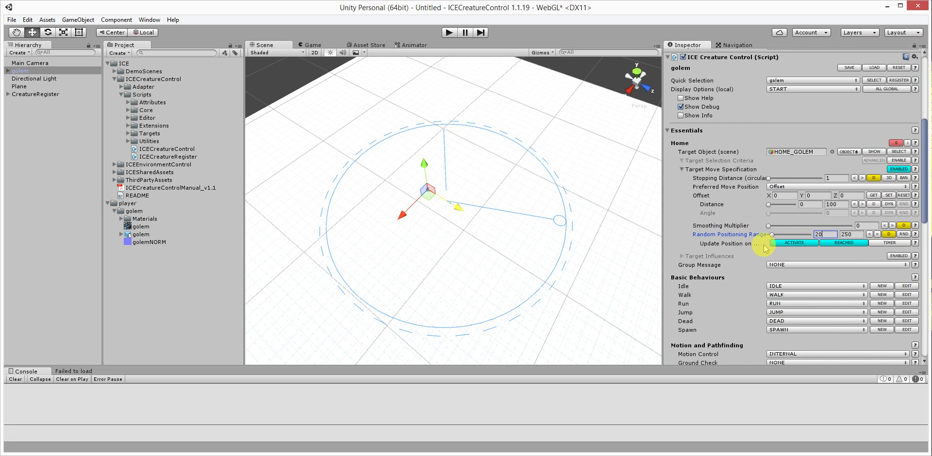
Play the scene, watch the golem's movement and gizmos close up in the Scene view, and stop playback
left_click(448, 34)
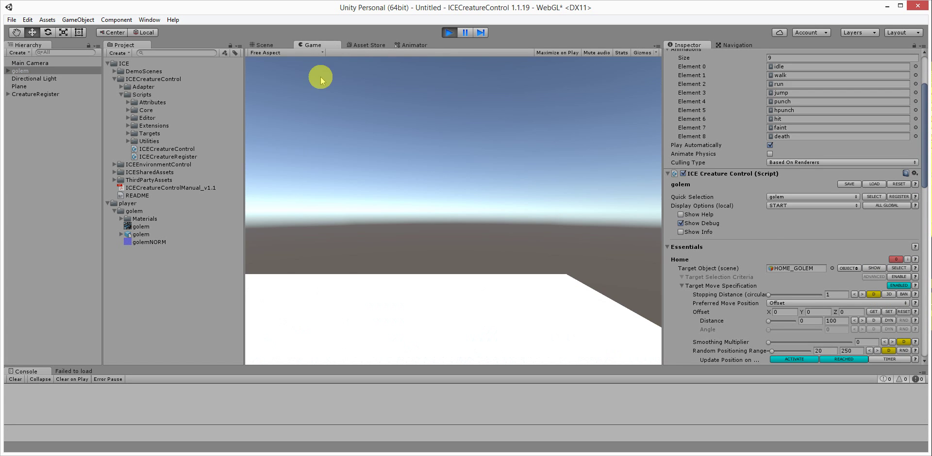
left_click(268, 45)
scroll(440, 247, "up", 6)
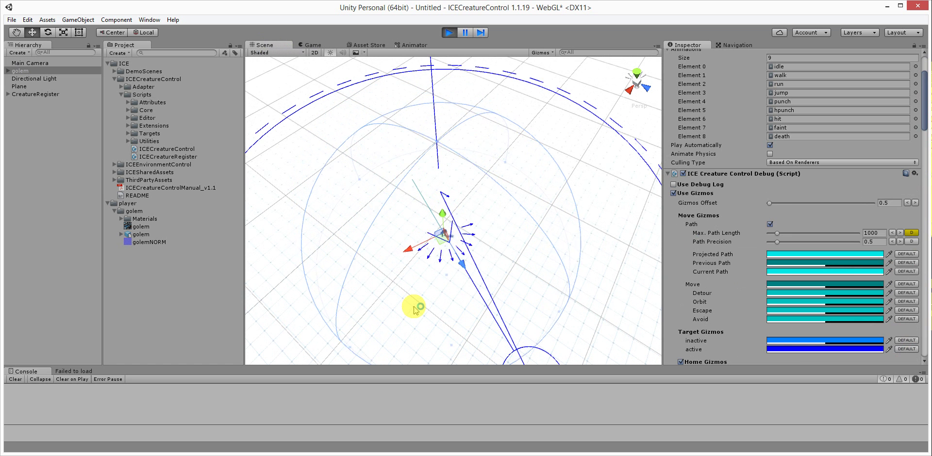
scroll(415, 310, "up", 6)
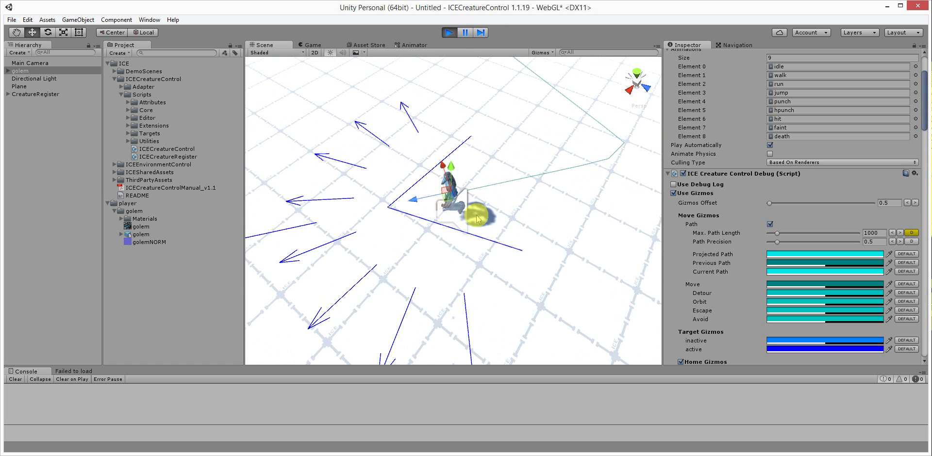
left_click(444, 35)
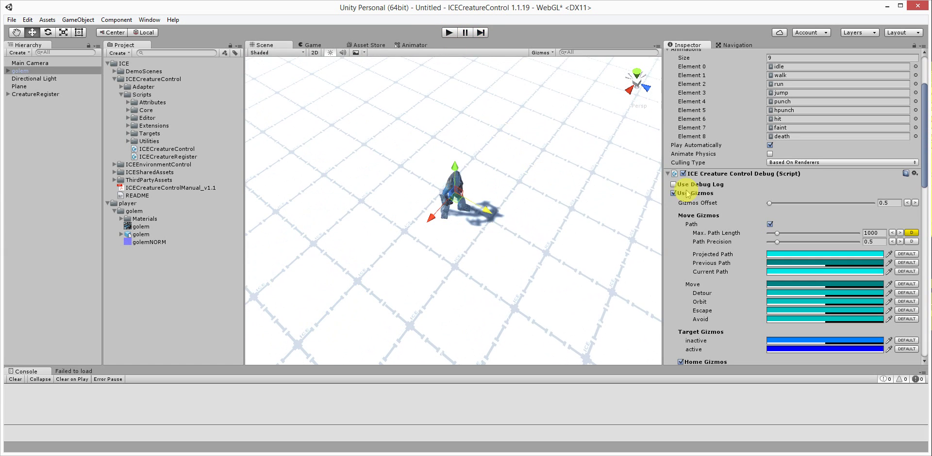
Look over the golem's animation list, debug component and display options, collapsing and re-expanding the debug component
scroll(719, 194, "up", 3)
scroll(719, 191, "down", 3)
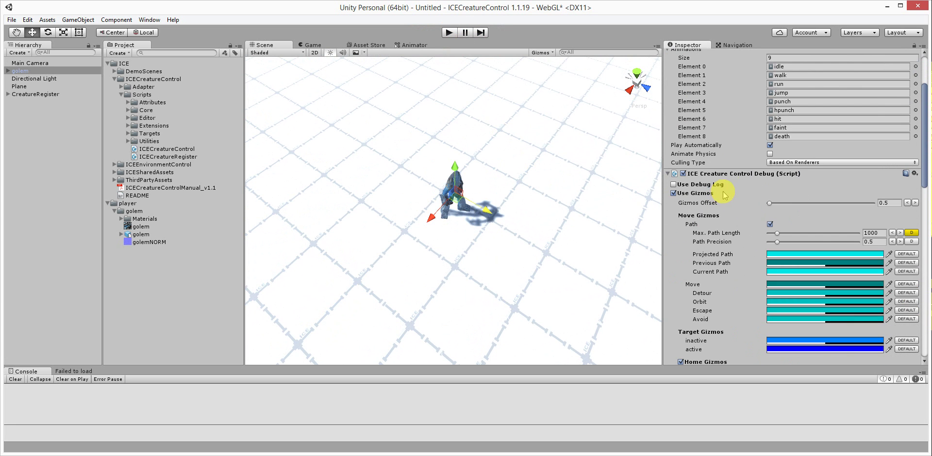
scroll(729, 170, "up", 3)
scroll(727, 167, "down", 3)
scroll(726, 157, "up", 2)
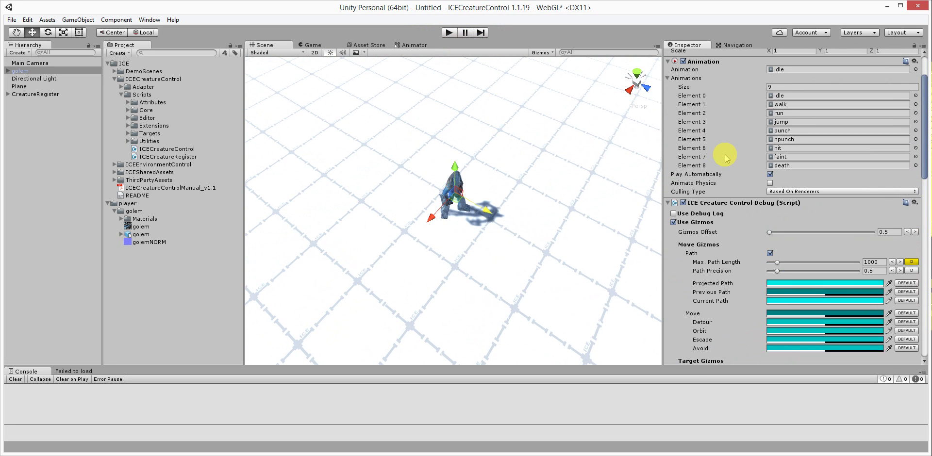
scroll(723, 157, "up", 3)
scroll(708, 228, "down", 8)
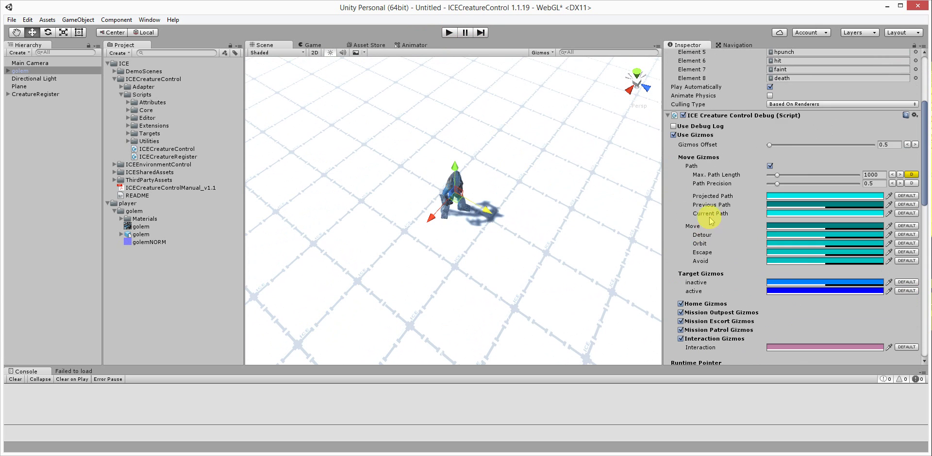
left_click(669, 116)
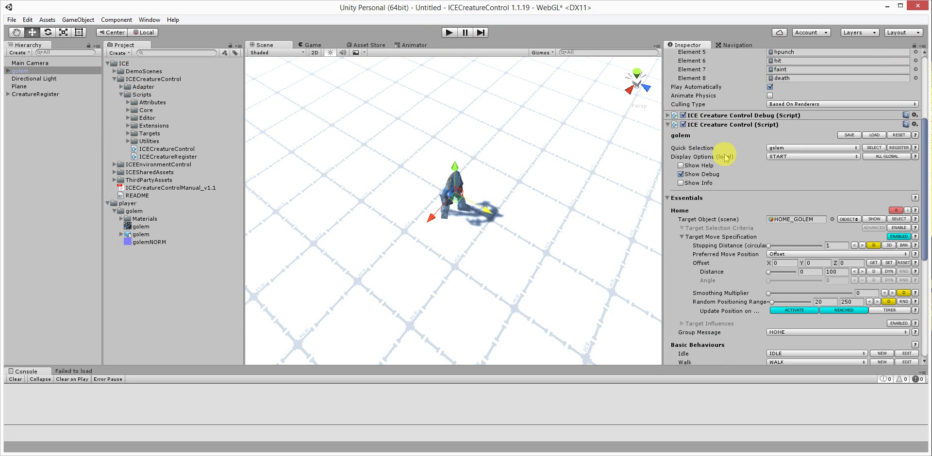
scroll(718, 149, "down", 3)
scroll(715, 128, "up", 3)
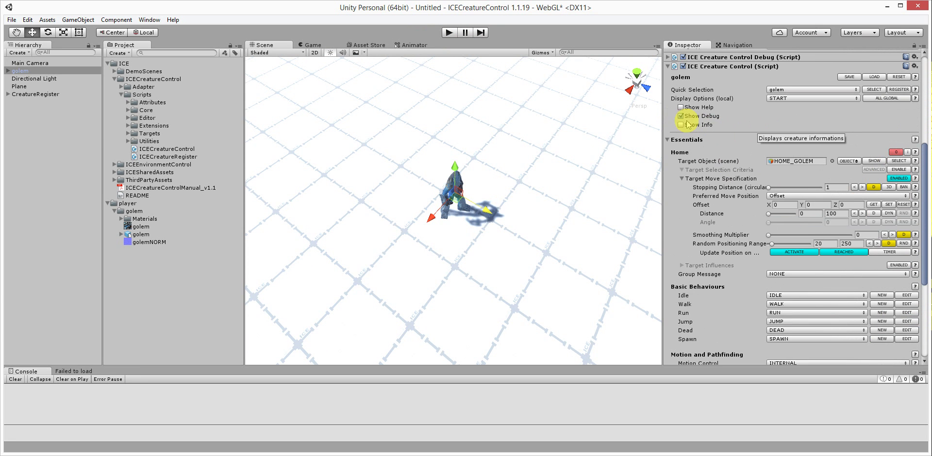
left_click(668, 57)
Open the WALK behaviour's settings and set its animation WrapMode to Loop
scroll(705, 154, "down", 1)
scroll(705, 153, "down", 15)
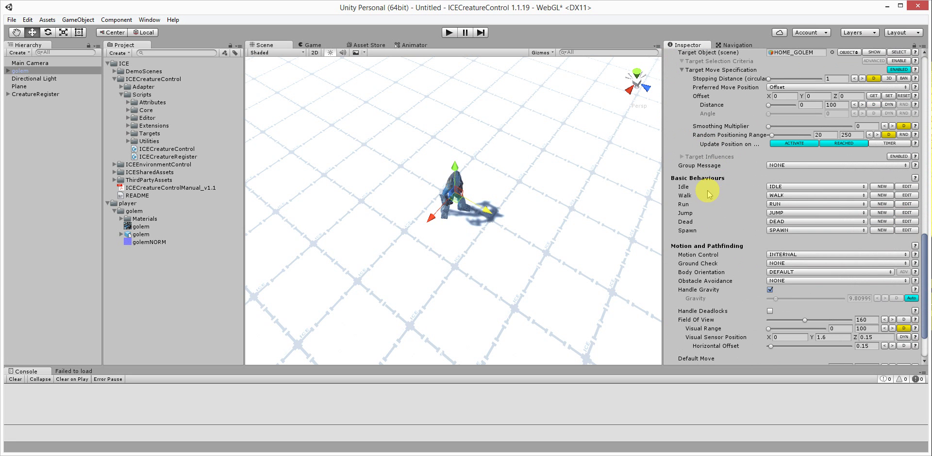
left_click(907, 196)
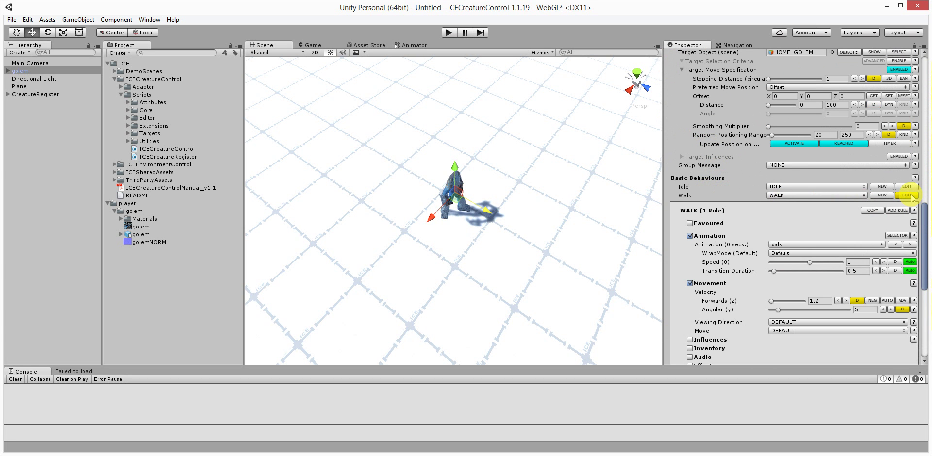
scroll(729, 167, "down", 3)
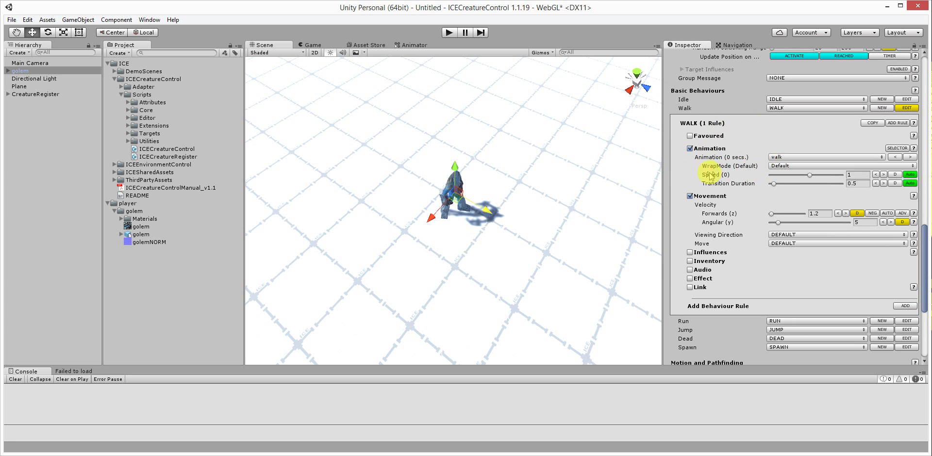
left_click(787, 164)
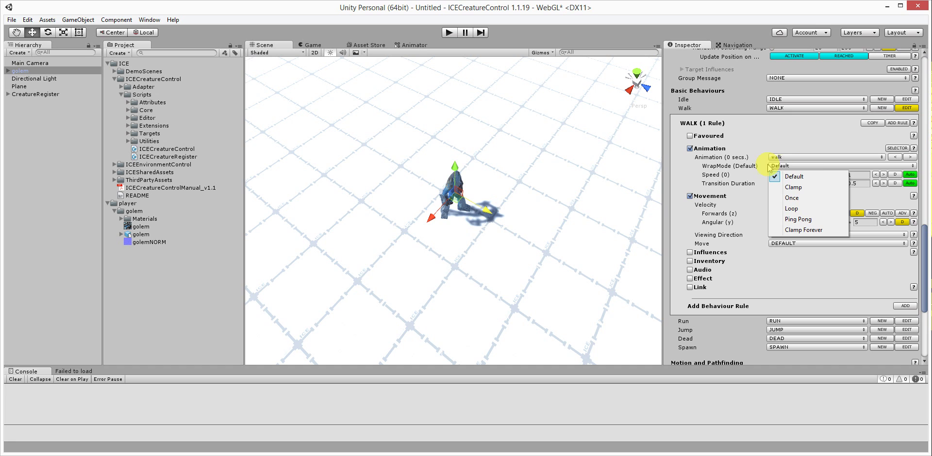
left_click(800, 209)
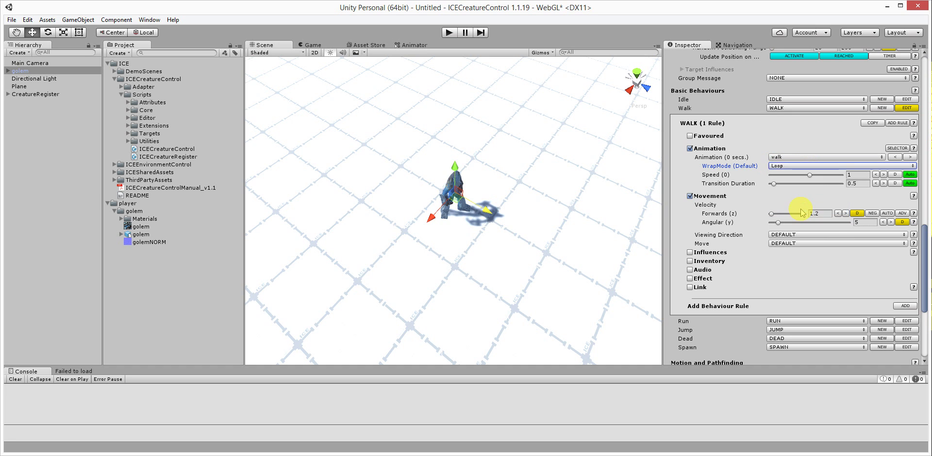
Open the RUN behaviour's settings and set its animation WrapMode to Loop
scroll(752, 187, "down", 3)
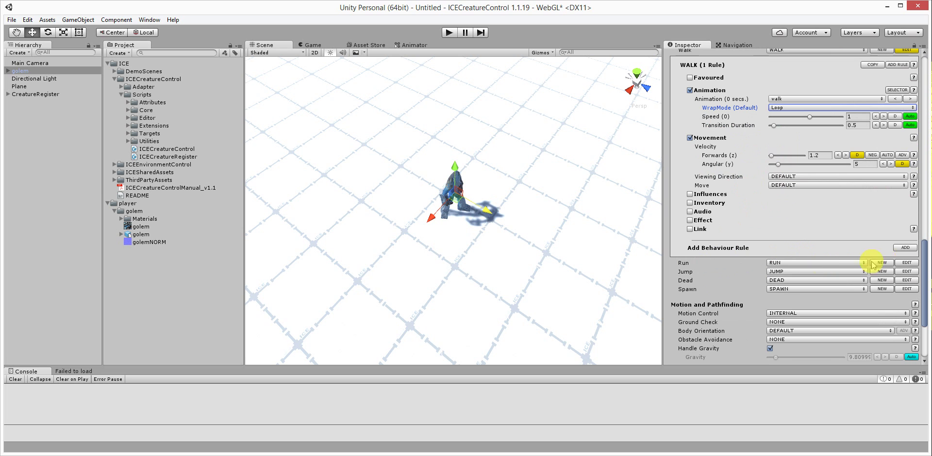
left_click(907, 264)
scroll(765, 224, "down", 3)
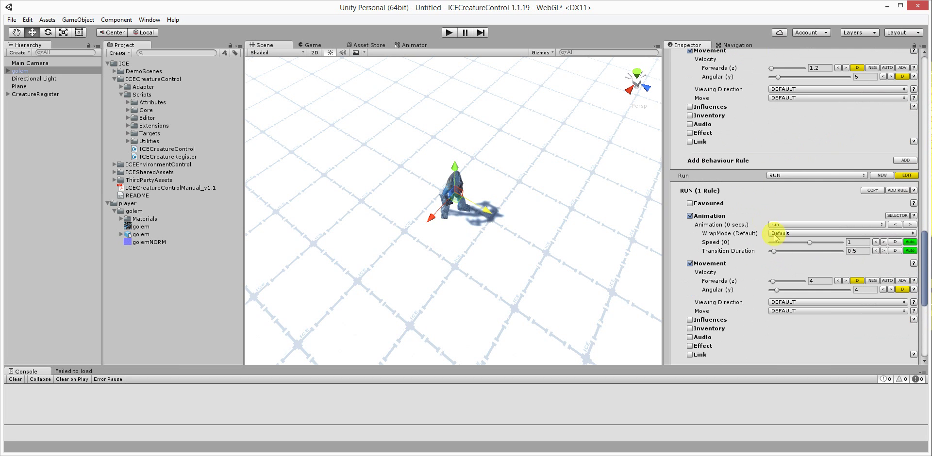
left_click(790, 233)
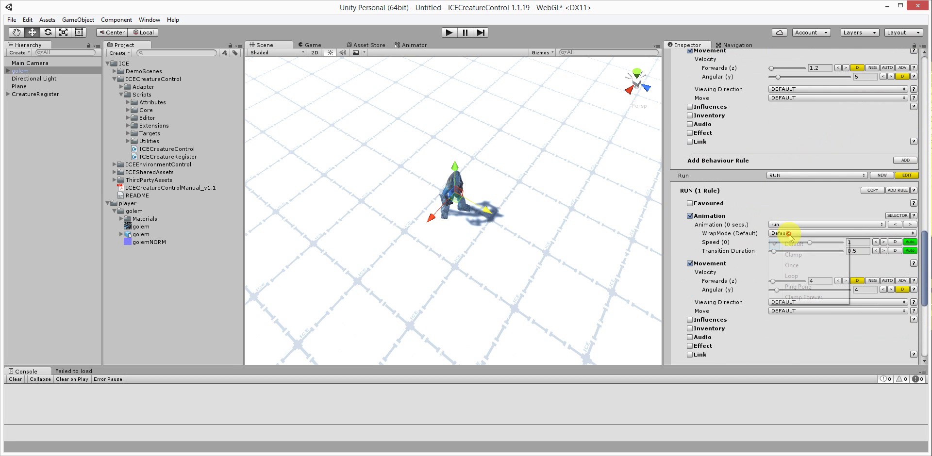
left_click(797, 277)
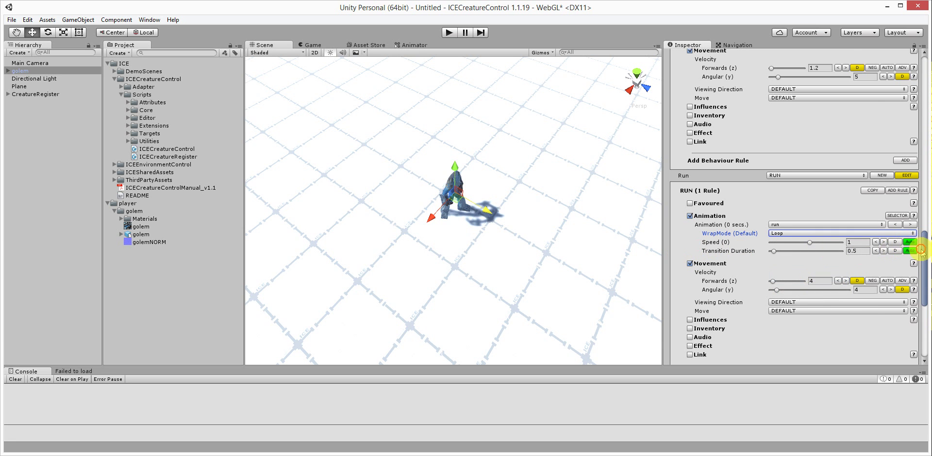
Play the scene again to check the looped walk and run animations in the Scene view, and stop playback
left_click_drag(921, 250, 920, 73)
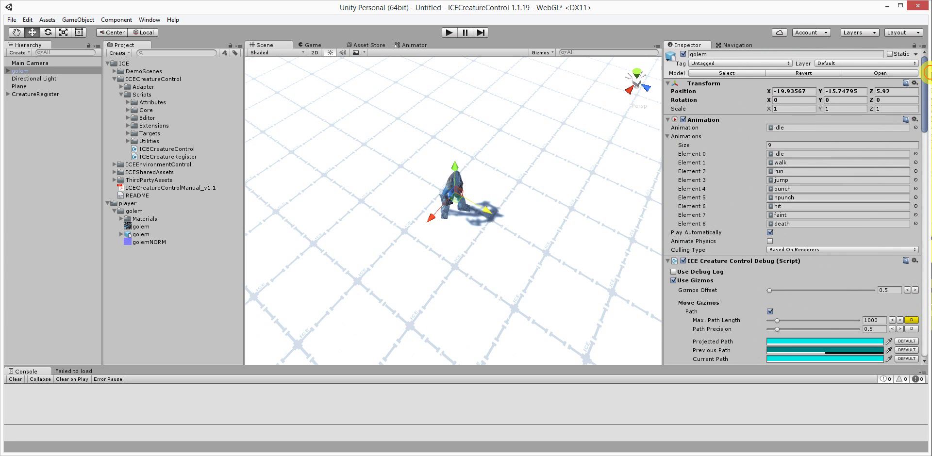
left_click(443, 35)
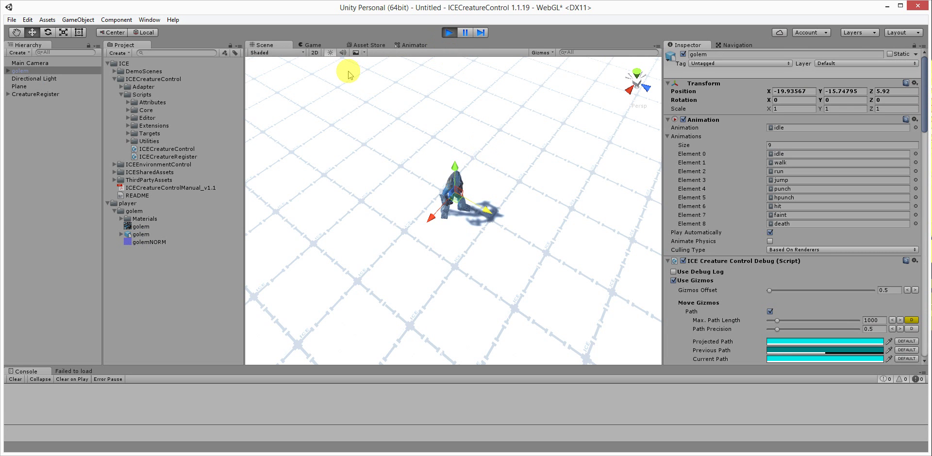
left_click(270, 44)
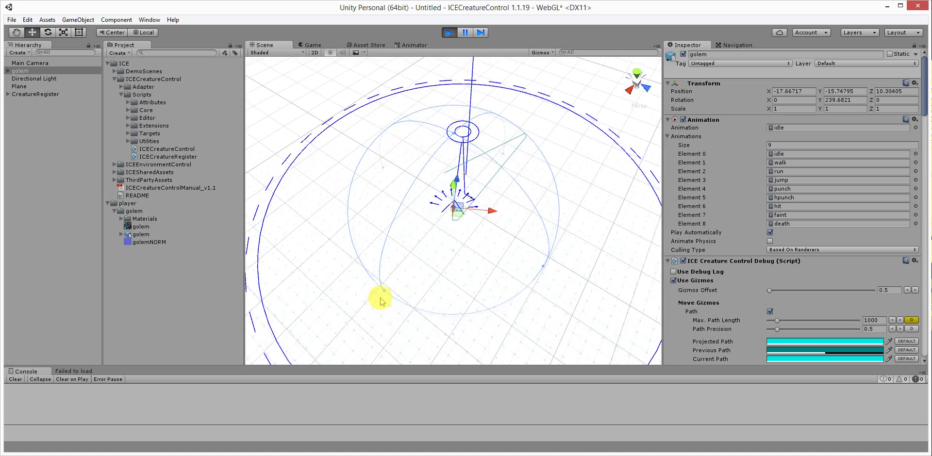
left_click(447, 34)
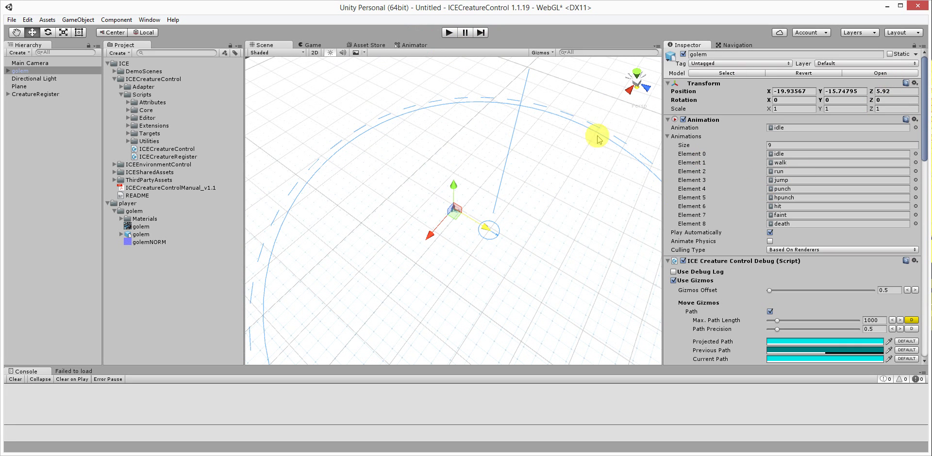
Select the CreatureRegister and enable pool spawning for the golem reference object
left_click(30, 95)
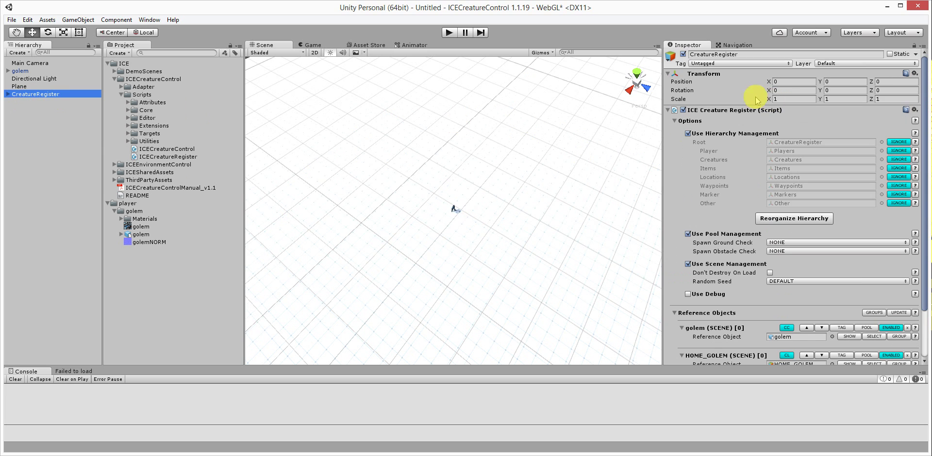
scroll(718, 145, "down", 3)
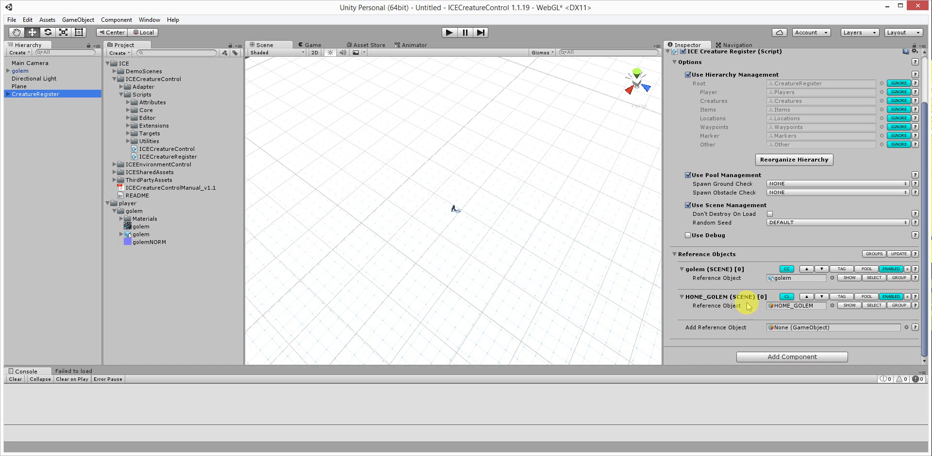
left_click(788, 301)
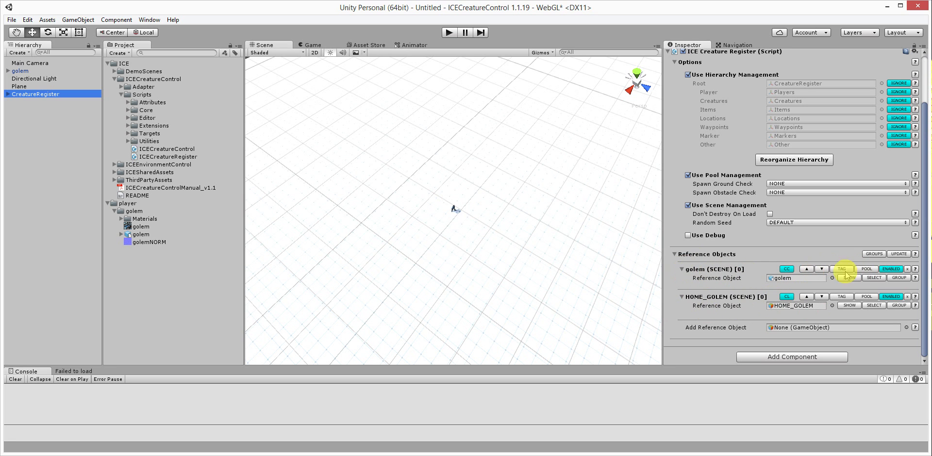
left_click(867, 270)
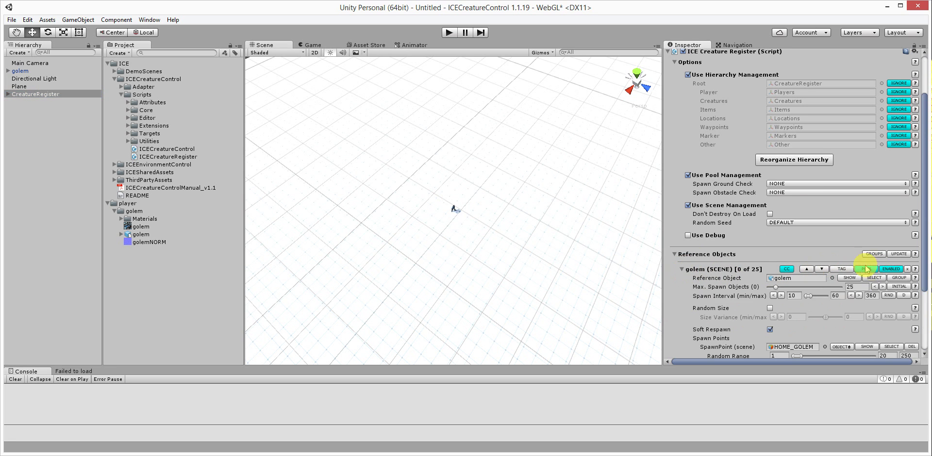
Turn on Use Debug for the Creature Register and inspect the golem's spawn area around HOME_GOLEM
scroll(762, 231, "down", 4)
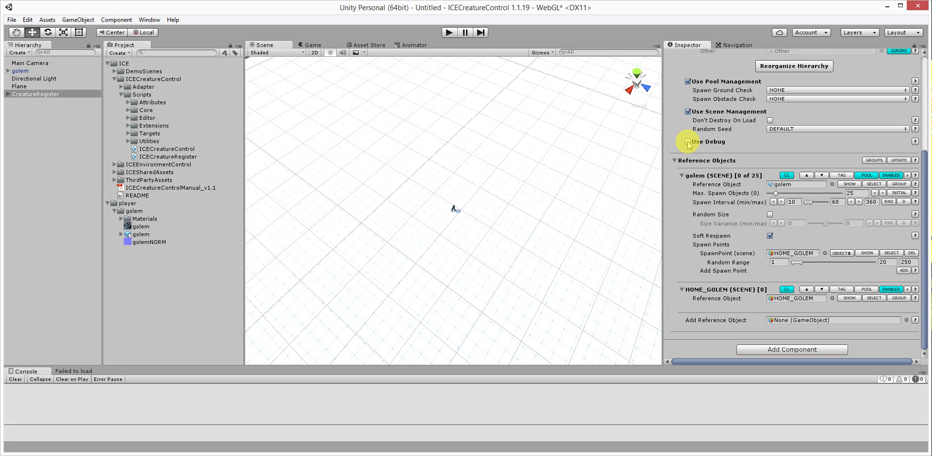
left_click(688, 143)
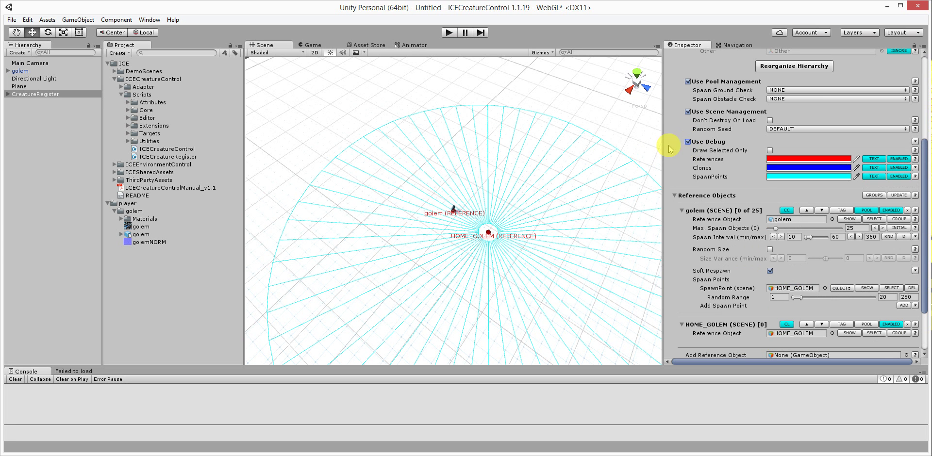
scroll(543, 188, "down", 3)
scroll(723, 232, "down", 3)
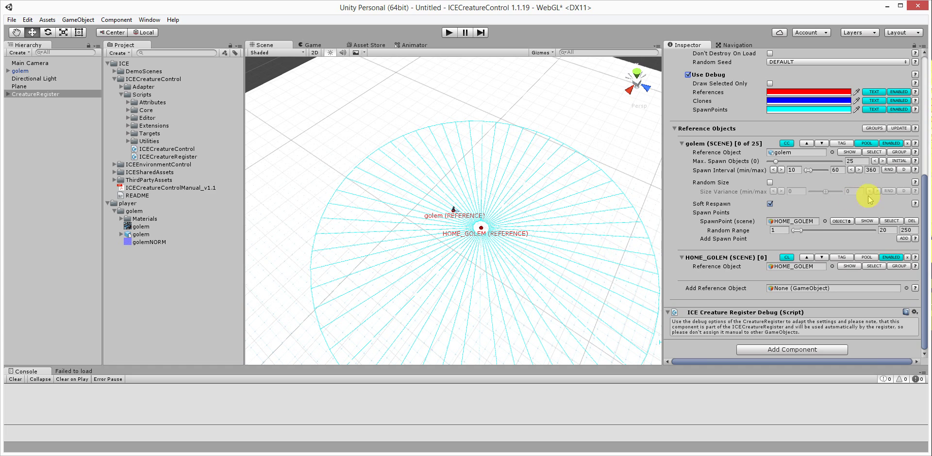
Set the golem spawn point's Random Range to 16.25–23 and enable the Initial option for its maximum spawn objects
left_click_drag(800, 233, 800, 233)
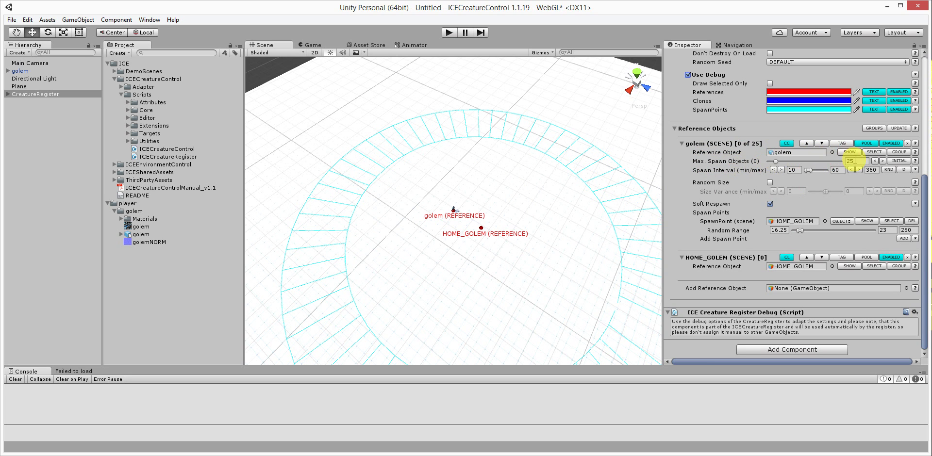
left_click(902, 160)
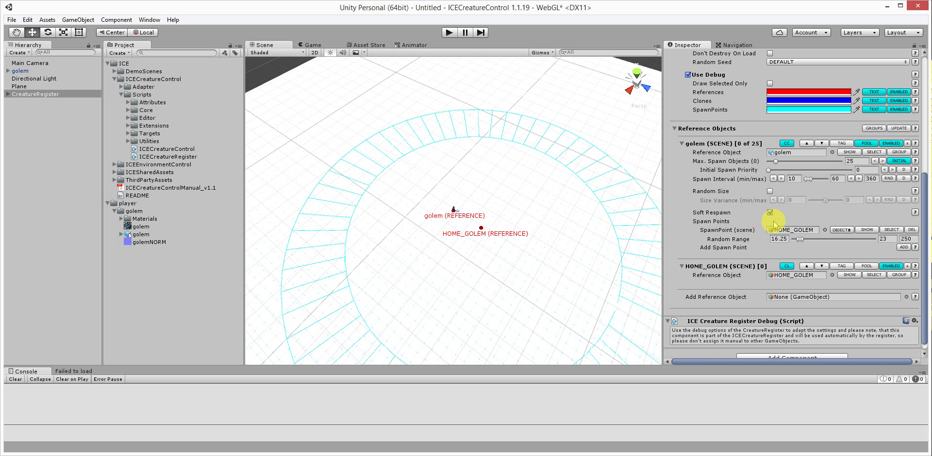
left_click(775, 216)
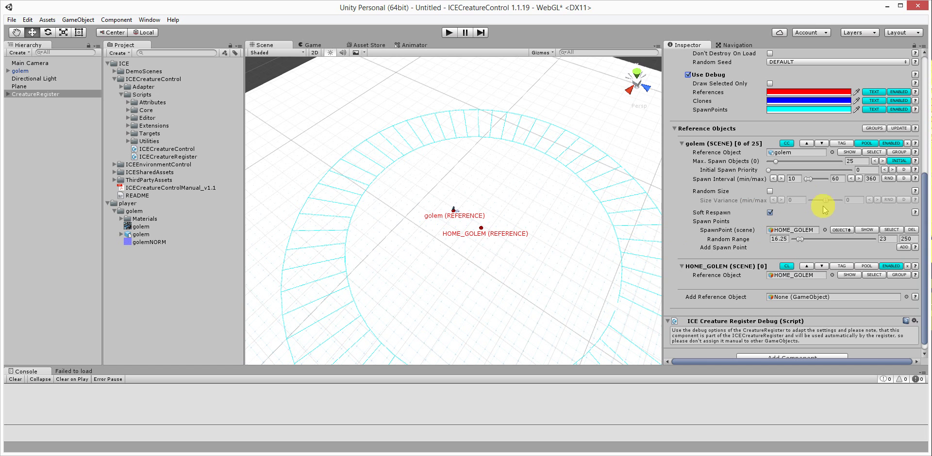
Switch pool spawning for the golem reference object off and back on
left_click(867, 144)
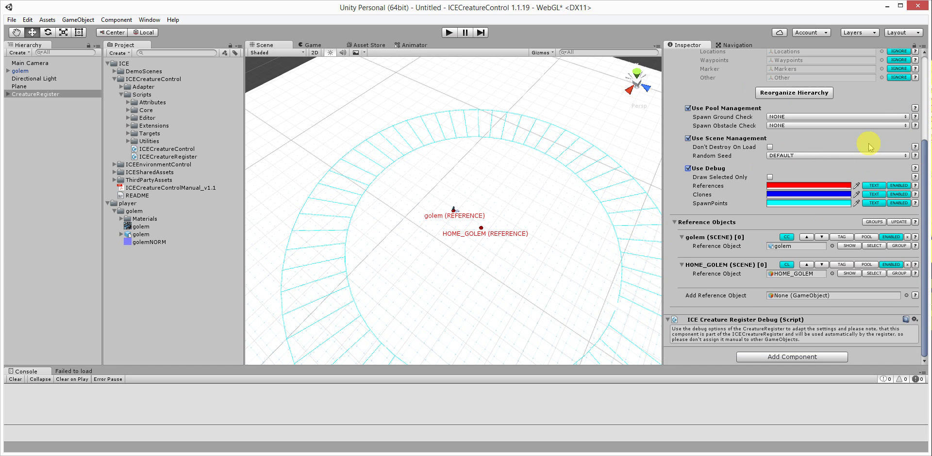
left_click(868, 237)
scroll(806, 177, "down", 3)
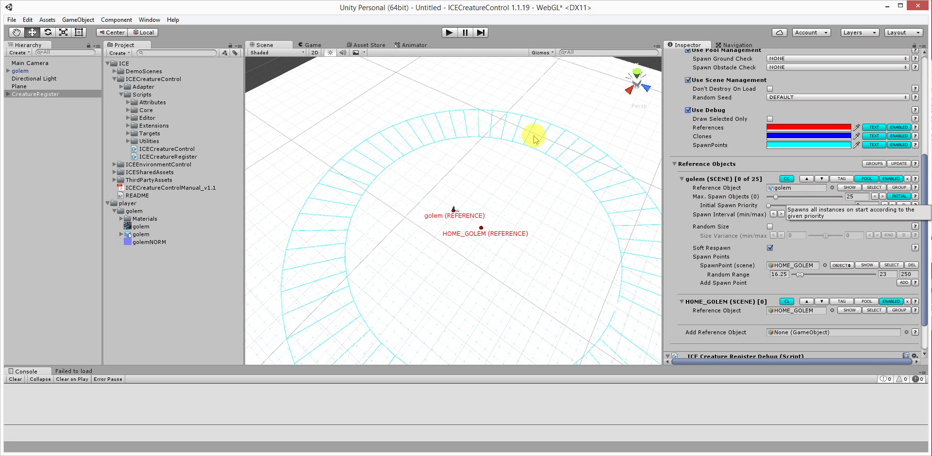
Play the scene, examine the spawned golem clones around HOME_GOLEM up close and from afar in the Scene view, and stop playback
left_click(448, 33)
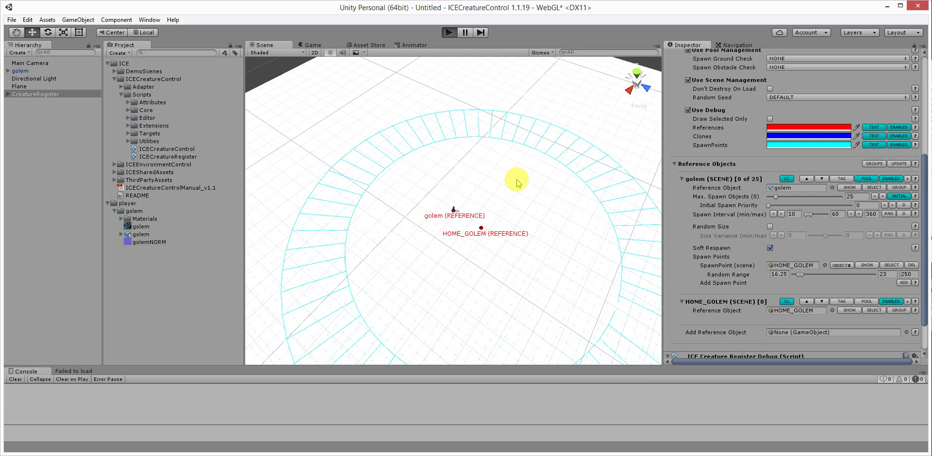
left_click(270, 46)
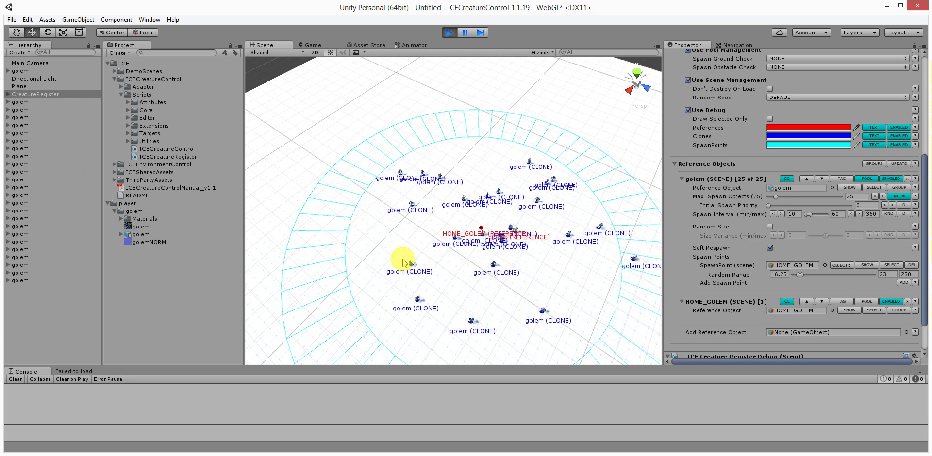
scroll(511, 274, "up", 4)
scroll(500, 264, "up", 5)
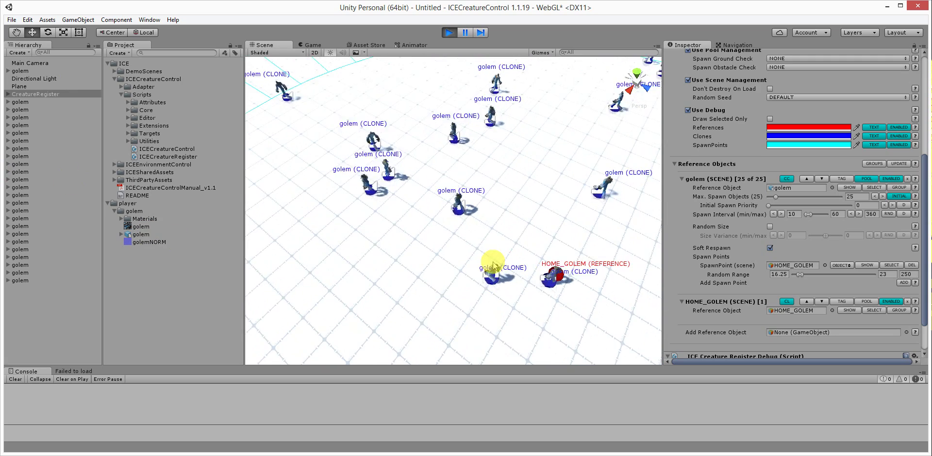
scroll(493, 266, "up", 2)
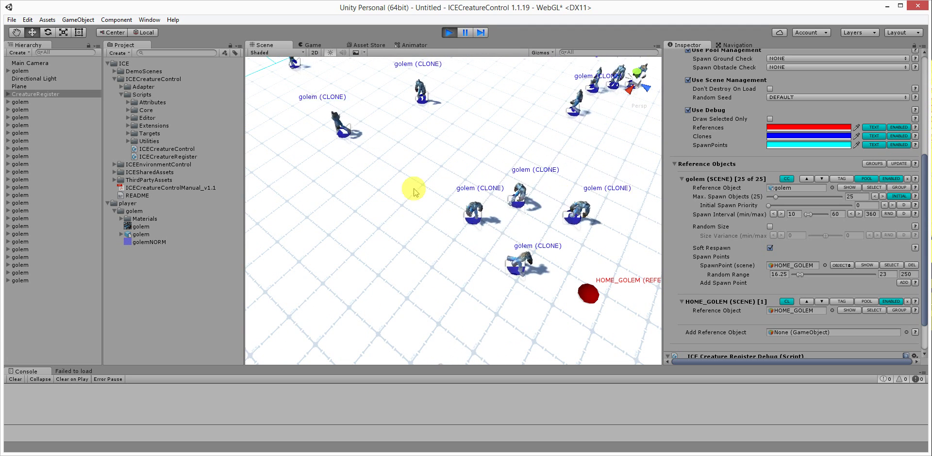
scroll(475, 124, "down", 5)
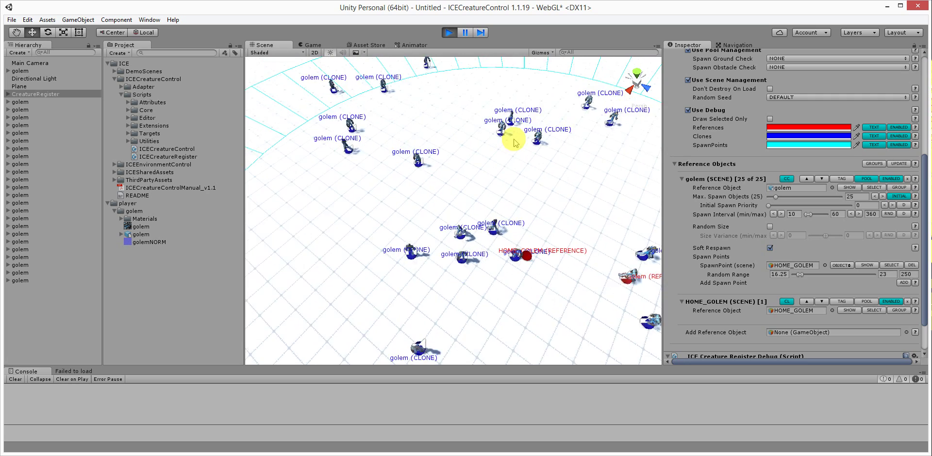
scroll(515, 143, "down", 3)
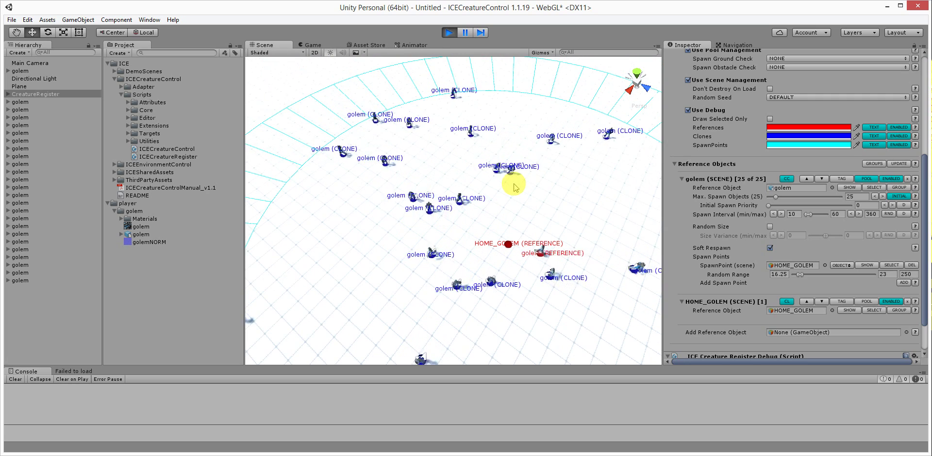
scroll(512, 185, "down", 2)
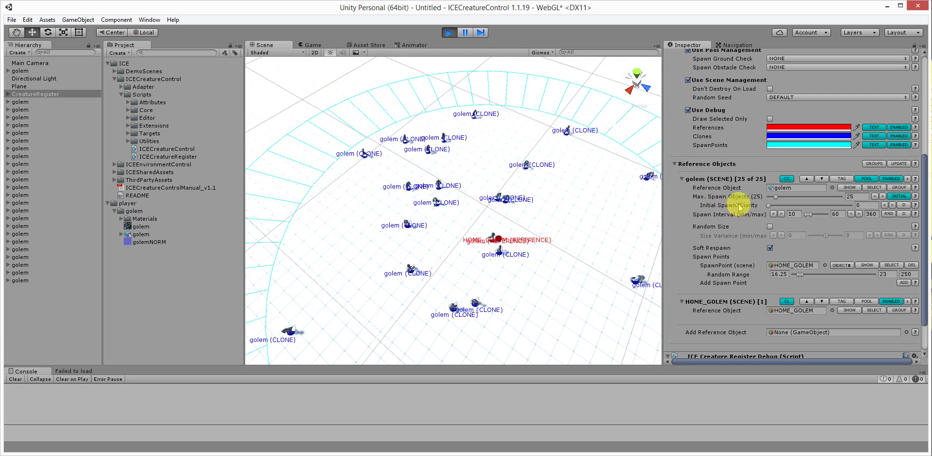
scroll(738, 207, "down", 3)
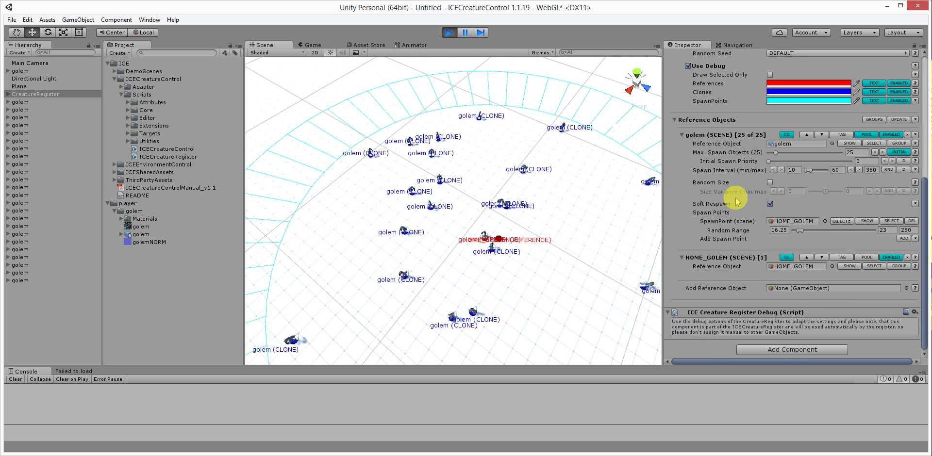
left_click(449, 33)
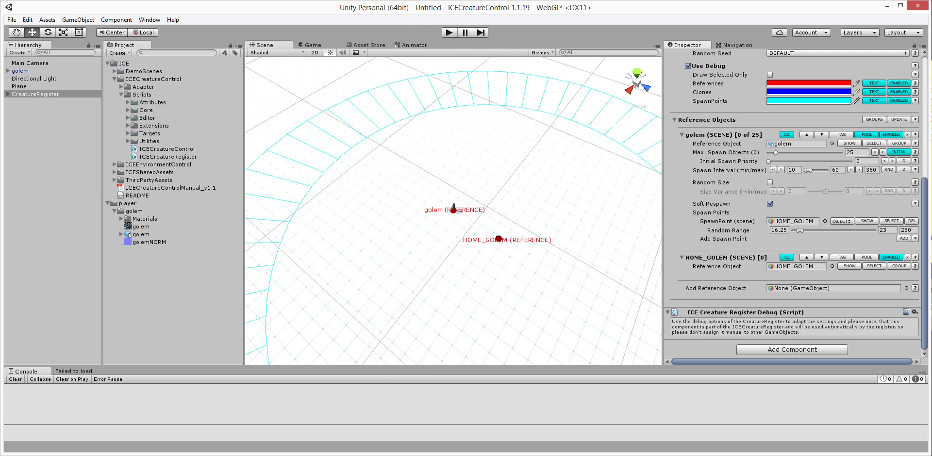